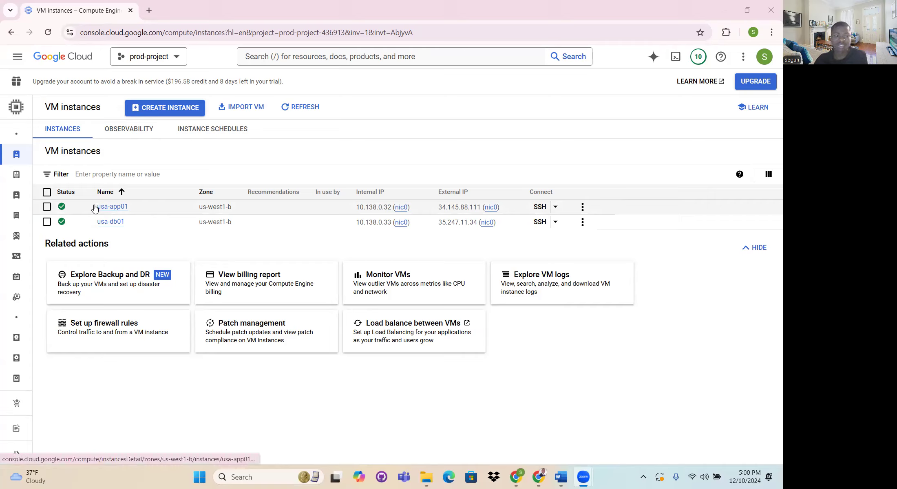
- Stop the VM instances usa-app01 and usa-db01 together and confirm the shutdown
{"action": "left_click", "coordinate": [47, 207]}
{"action": "left_click", "coordinate": [47, 222]}
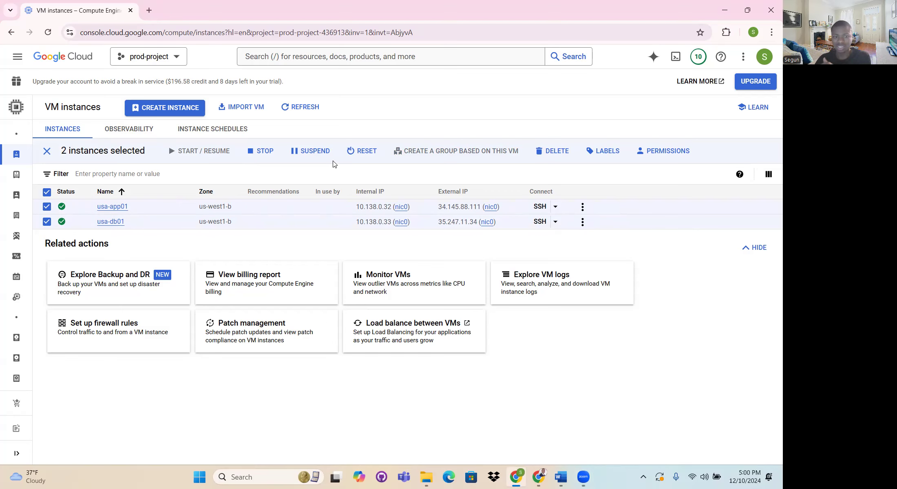
{"action": "left_click", "coordinate": [279, 158]}
{"action": "left_click", "coordinate": [512, 316]}
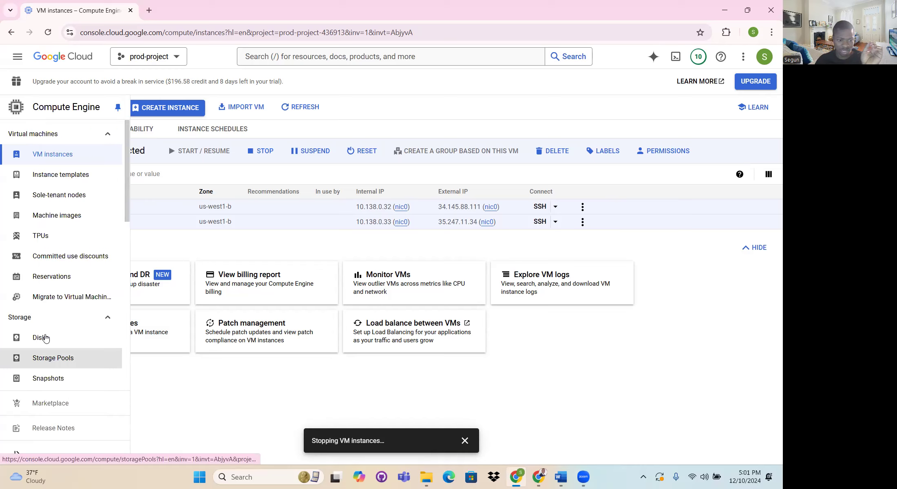
- Open the Compute Engine disks list and start a Cloud Shell session for the project
{"action": "left_click", "coordinate": [29, 338]}
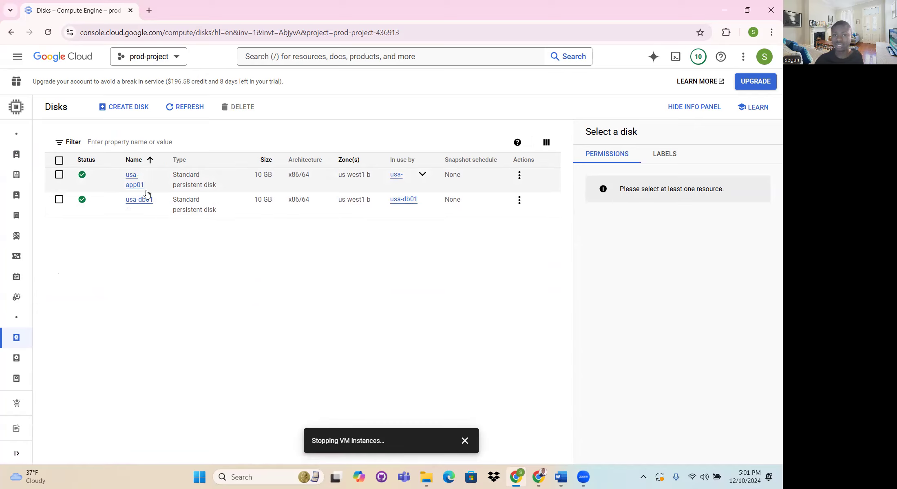
{"action": "mouse_move", "coordinate": [24, 285]}
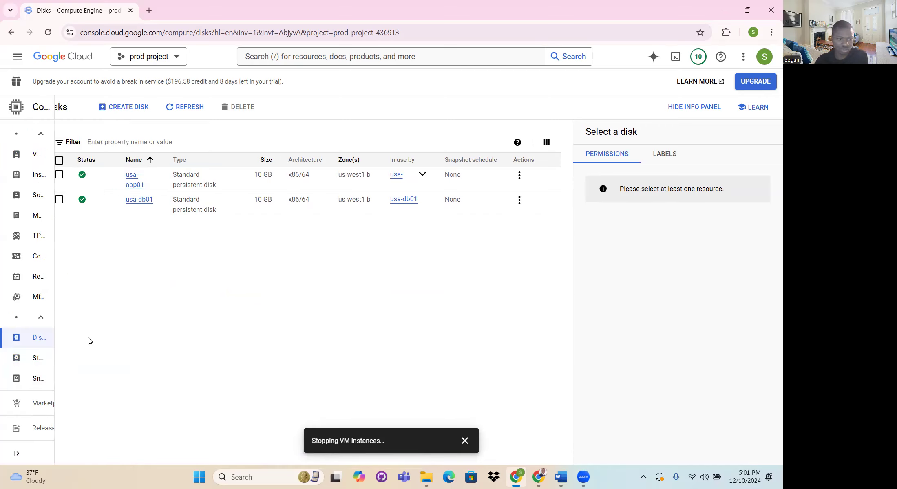
{"action": "mouse_move", "coordinate": [49, 358]}
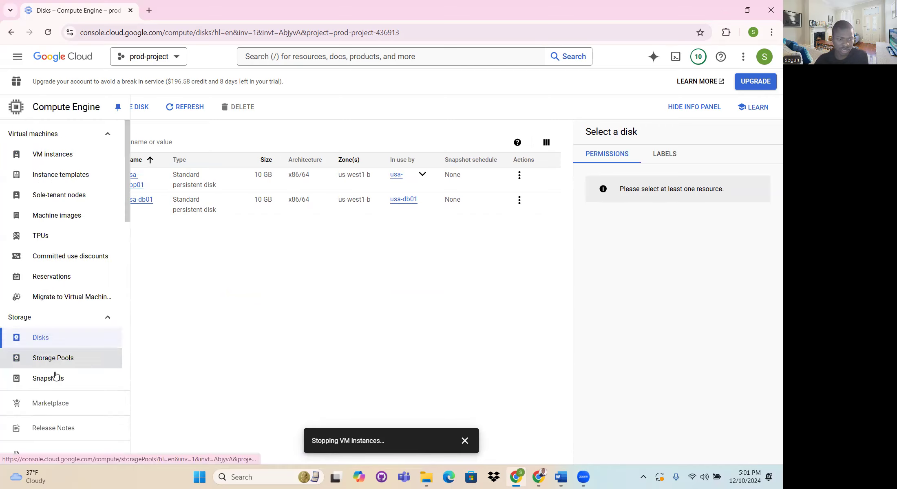
{"action": "left_click", "coordinate": [518, 177]}
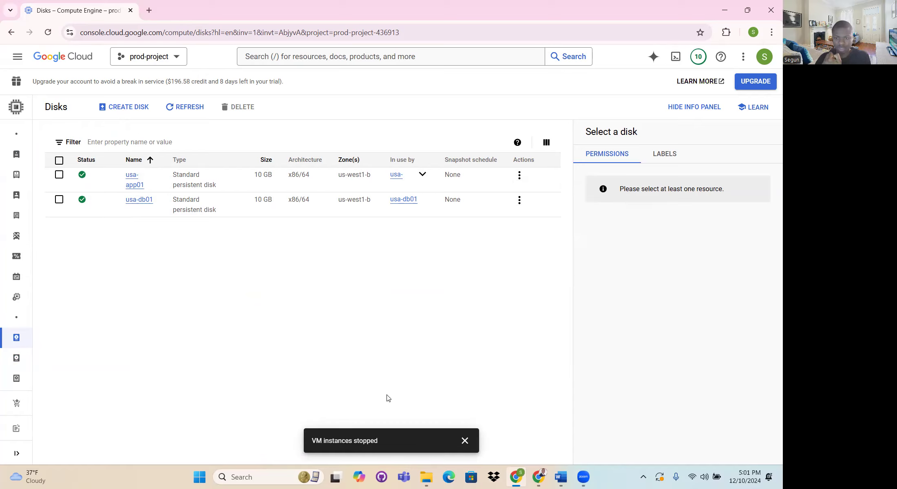
{"action": "left_click", "coordinate": [675, 59]}
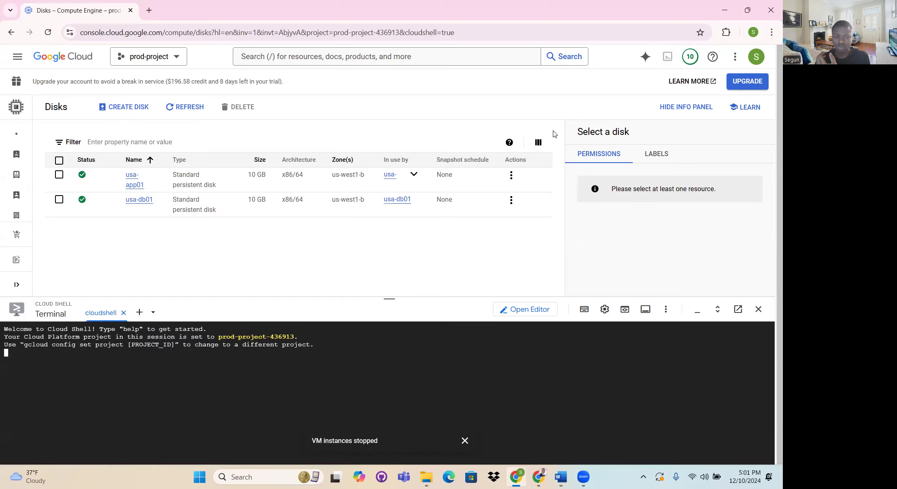
{"action": "left_click", "coordinate": [531, 78]}
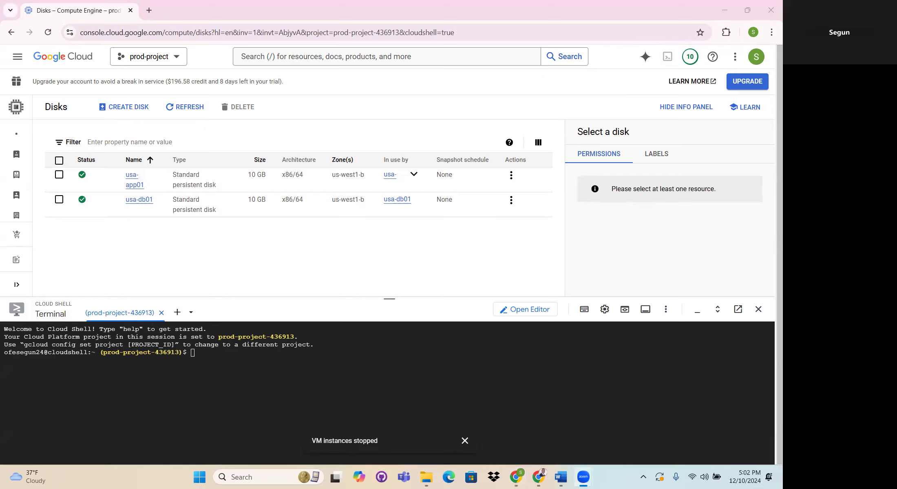
- Run "gcloud compute disks snapshot usa-db01 --snapshot-names usa-db01-snapshot --zone us-west1-b" in Cloud Shell and authorize its use of the credentials
{"action": "key", "text": "alt+Tab"}
{"action": "left_click", "coordinate": [200, 353]}
{"action": "right_click", "coordinate": [200, 353]}
{"action": "left_click", "coordinate": [226, 237]}
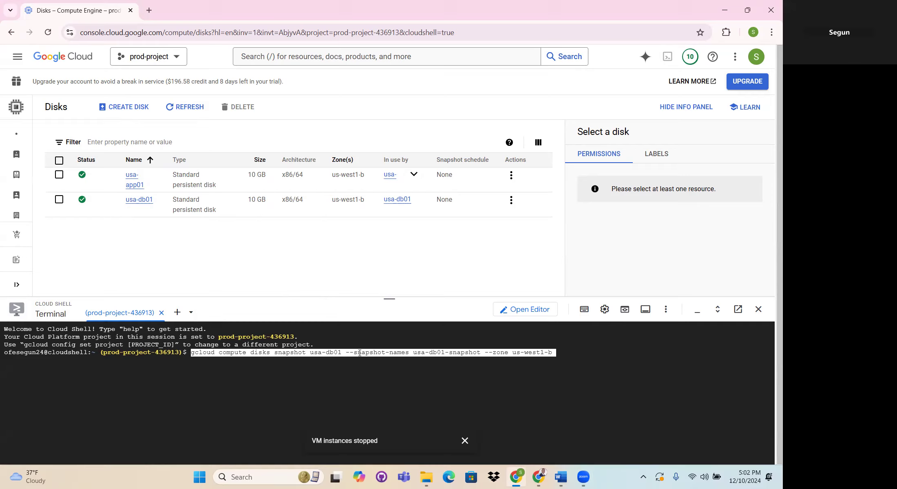
{"action": "left_click_drag", "start_coordinate": [413, 352], "coordinate": [553, 352]}
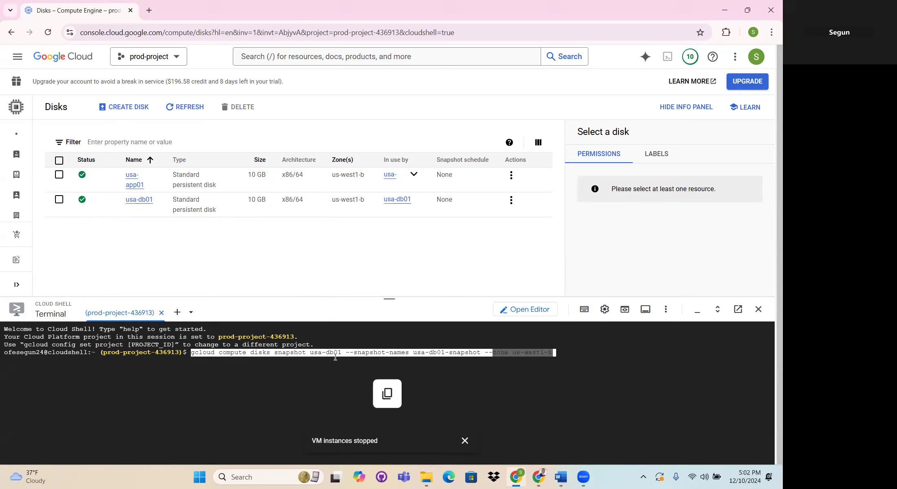
{"action": "left_click_drag", "start_coordinate": [342, 351], "coordinate": [309, 353]}
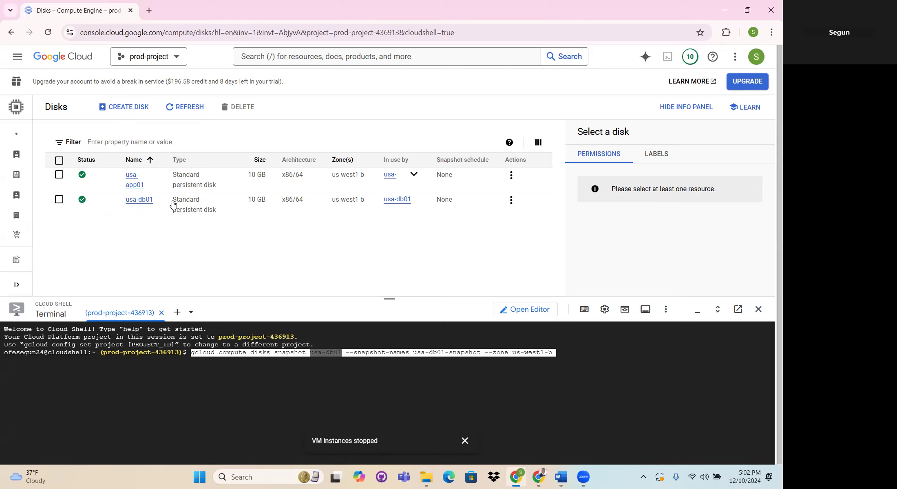
{"action": "left_click_drag", "start_coordinate": [155, 202], "coordinate": [132, 203]}
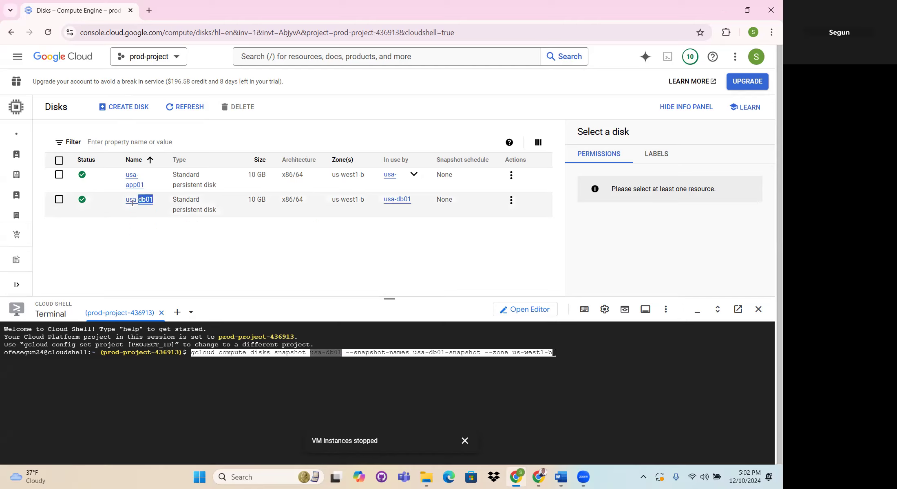
{"action": "left_click", "coordinate": [567, 354]}
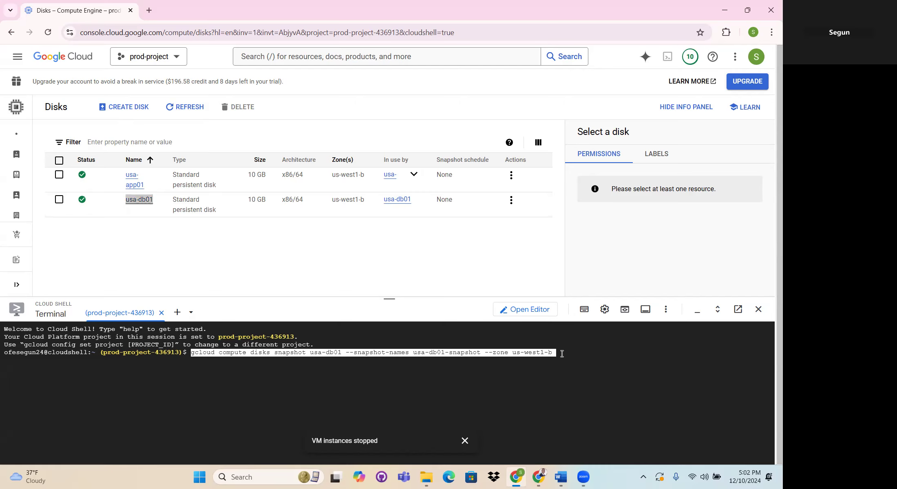
{"action": "key", "text": "Return"}
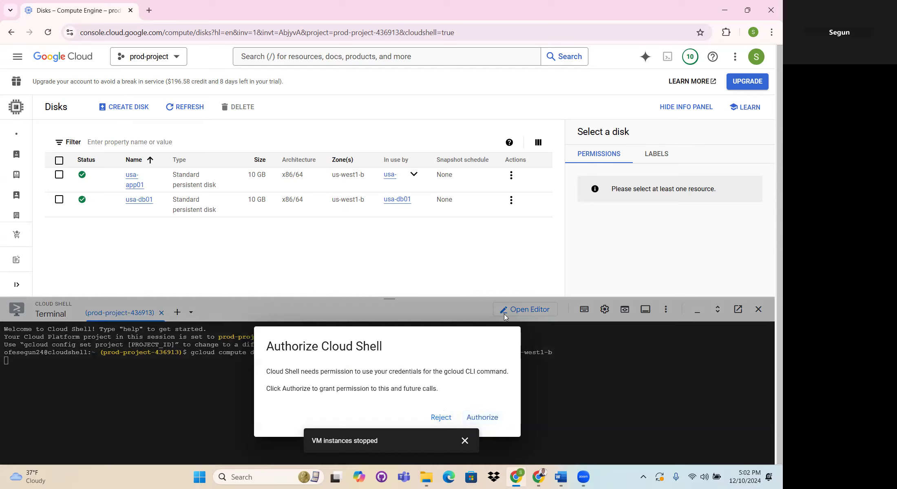
{"action": "left_click", "coordinate": [483, 419]}
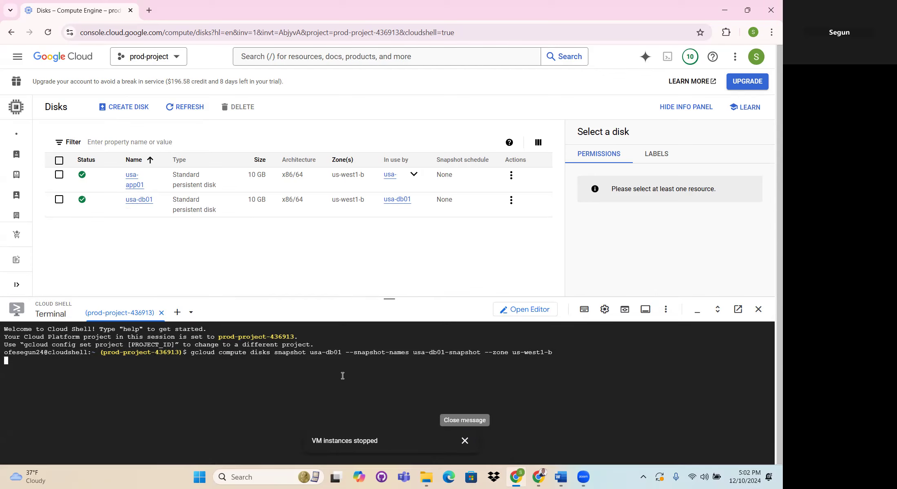
{"action": "left_click", "coordinate": [465, 441]}
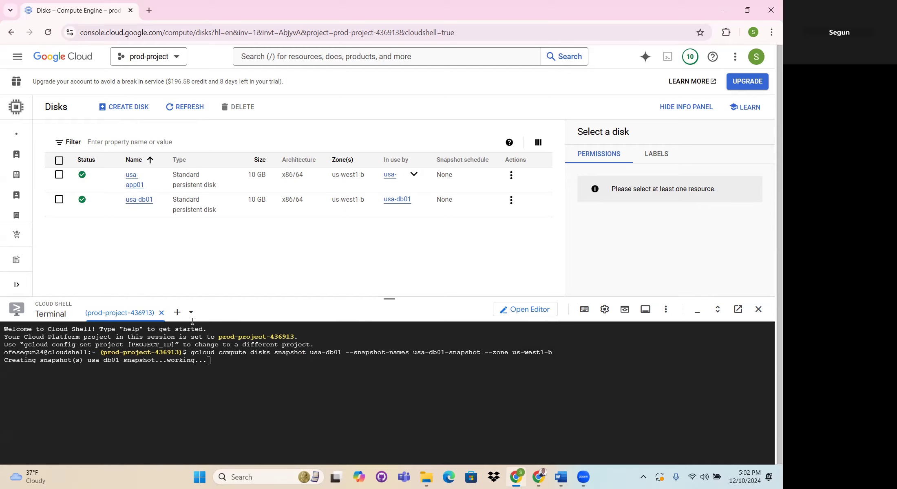
- Run "gcloud compute disks snapshot usa-app01 --snapshot-names usa-app01-snapshot --zone us-west1-b" to snapshot the application server's disk
{"action": "left_click_drag", "start_coordinate": [152, 185], "coordinate": [124, 172]}
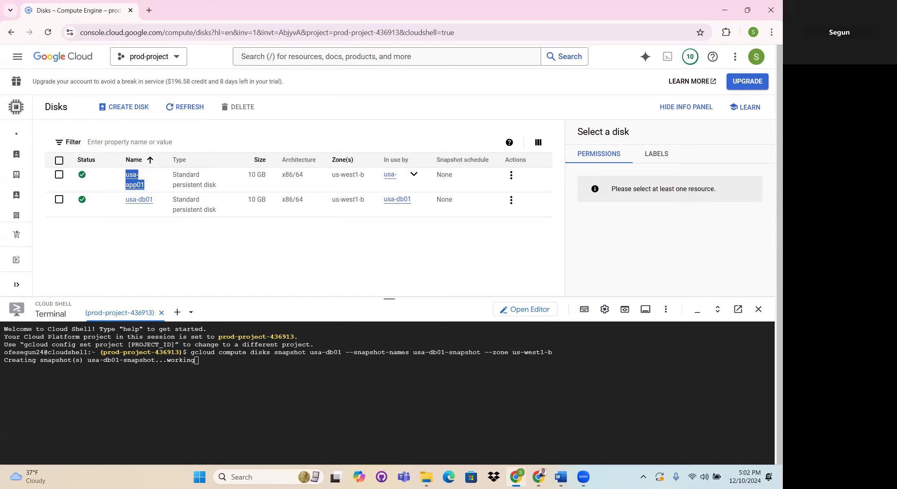
{"action": "left_click", "coordinate": [561, 477]}
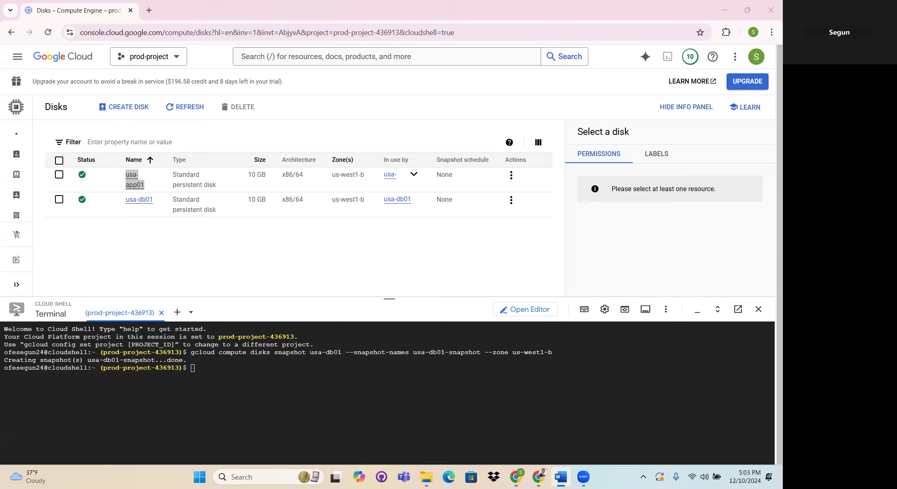
{"action": "left_click", "coordinate": [194, 369]}
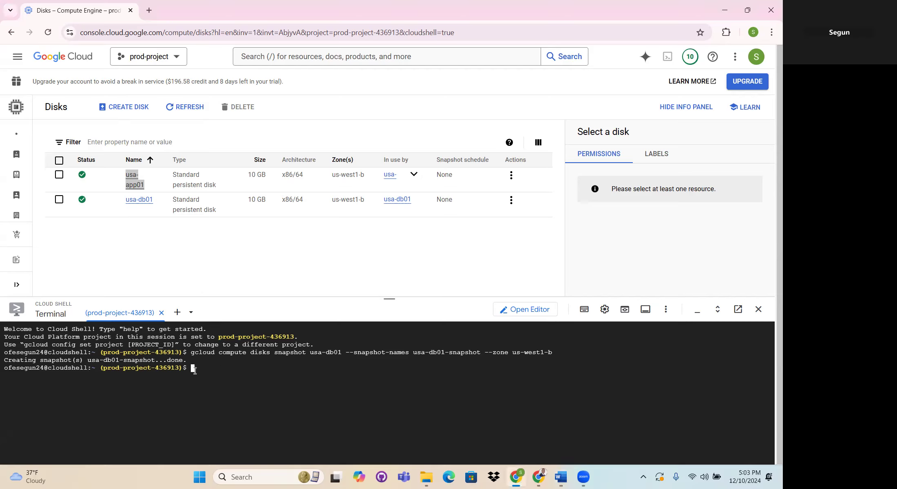
{"action": "right_click", "coordinate": [194, 369]}
{"action": "left_click", "coordinate": [220, 253]}
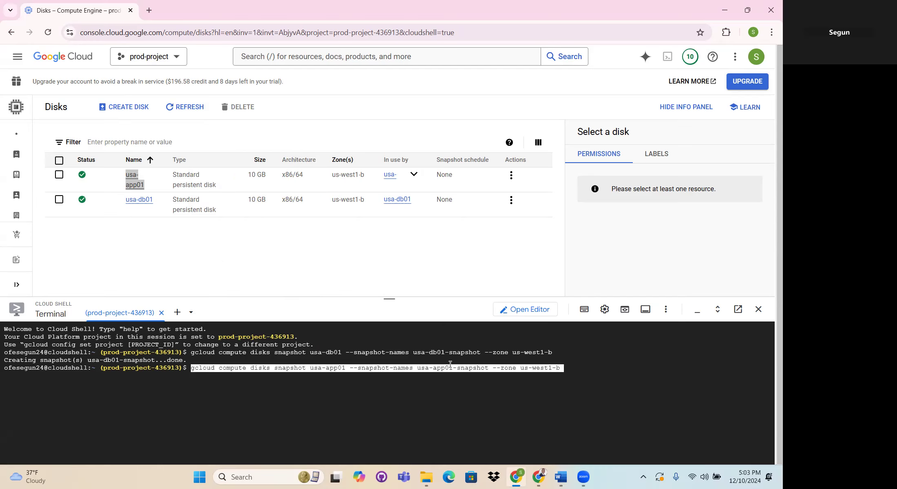
{"action": "key", "text": "Return"}
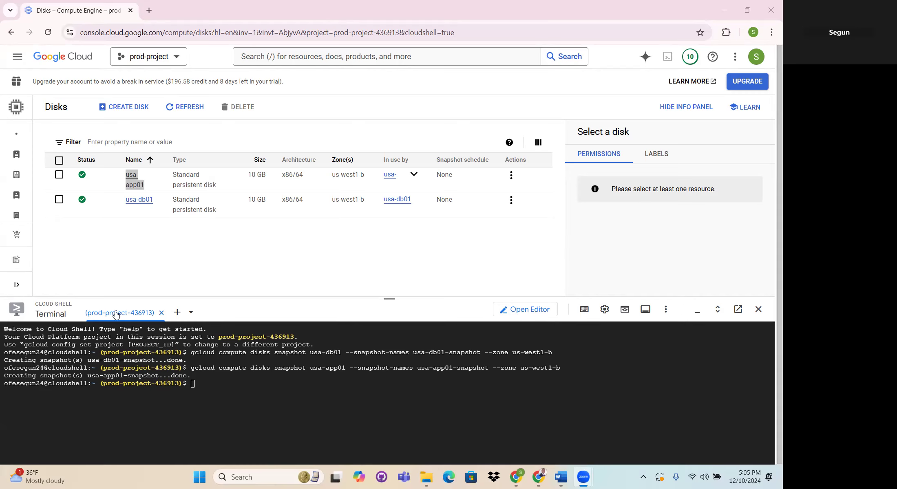
- Open the Compute Engine snapshots list and check the database and application snapshot names against the Cloud Shell commands
{"action": "left_click_drag", "start_coordinate": [392, 299], "coordinate": [393, 369]}
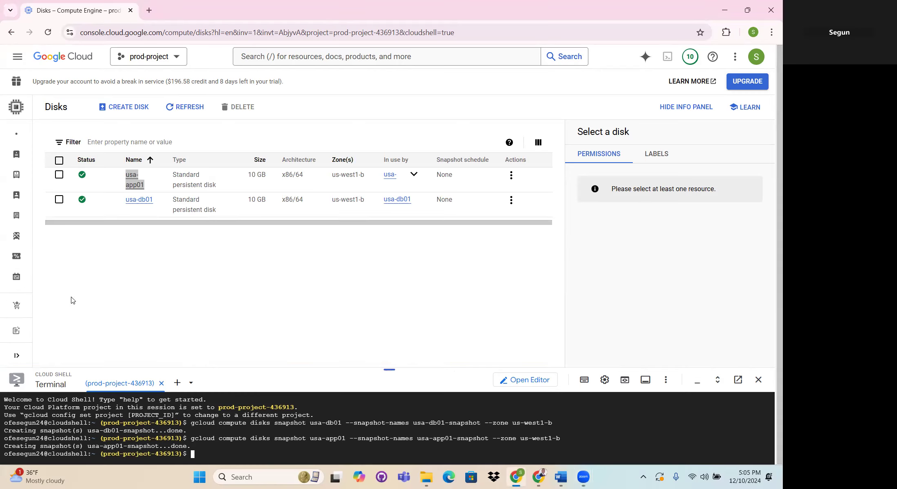
{"action": "mouse_move", "coordinate": [8, 283]}
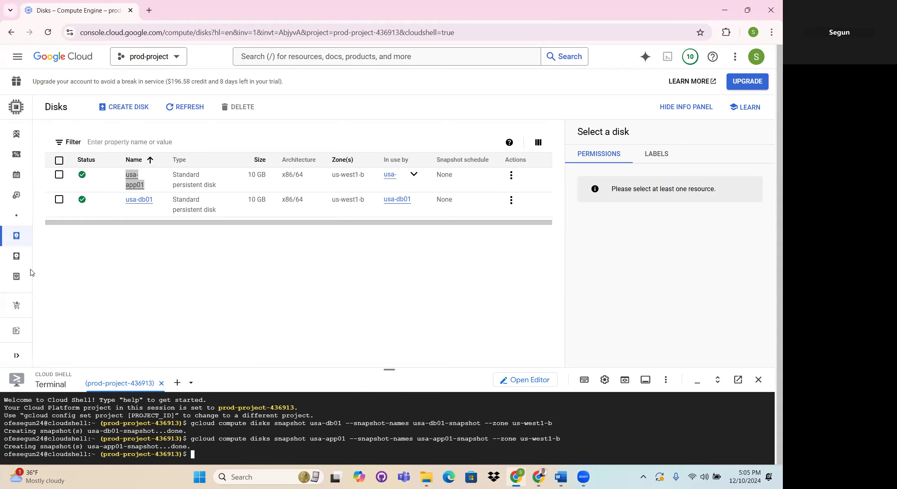
{"action": "left_click", "coordinate": [47, 278]}
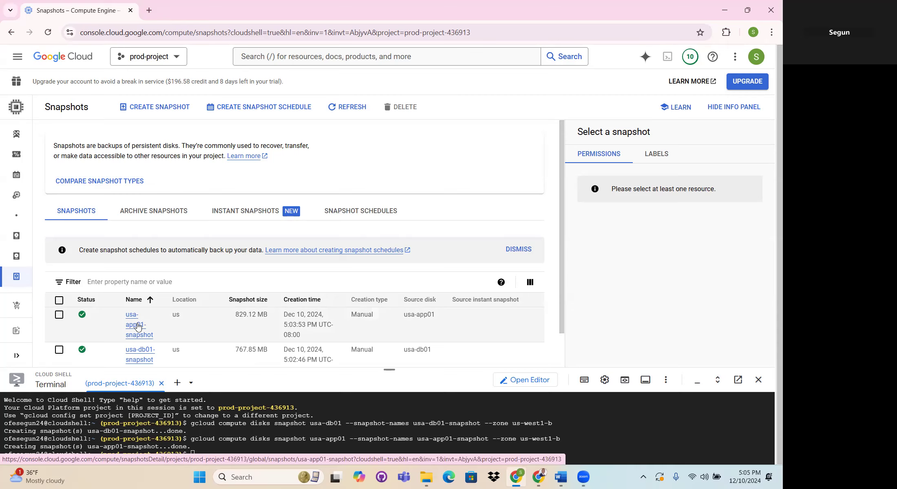
{"action": "left_click_drag", "start_coordinate": [383, 372], "coordinate": [389, 311]}
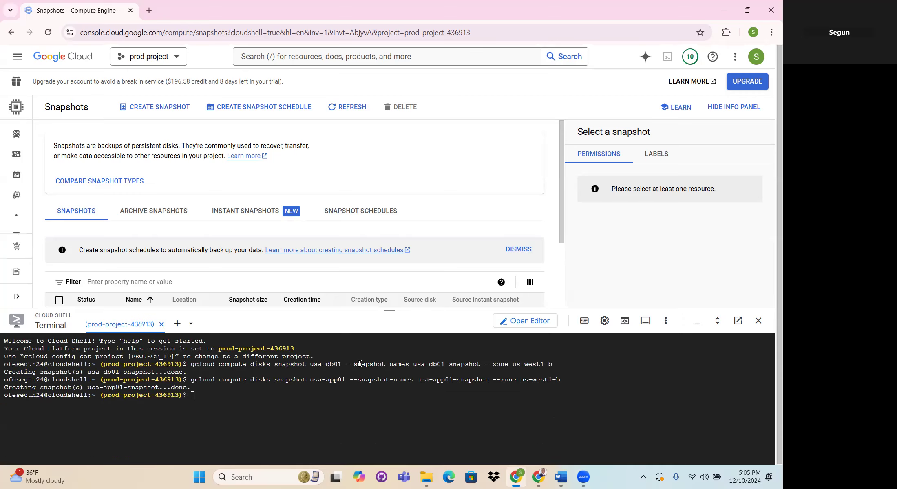
{"action": "left_click_drag", "start_coordinate": [414, 364], "coordinate": [473, 365]}
{"action": "left_click_drag", "start_coordinate": [417, 379], "coordinate": [489, 382]}
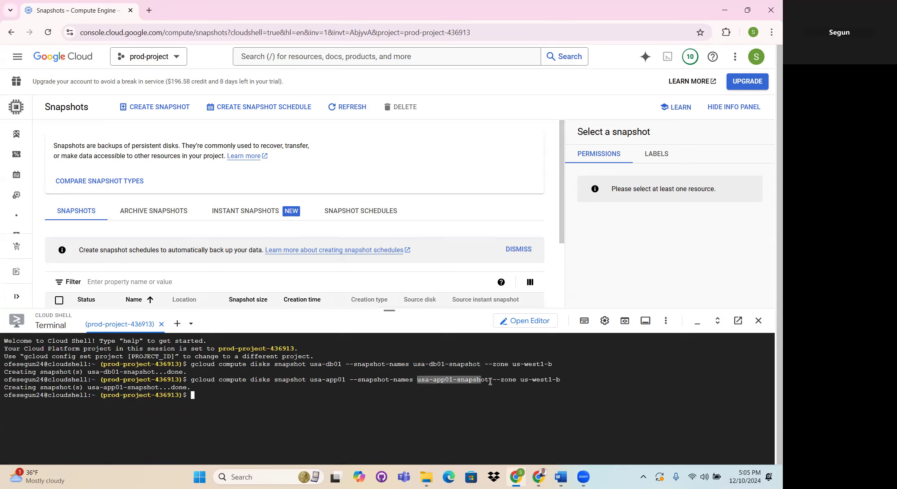
{"action": "left_click", "coordinate": [257, 385]}
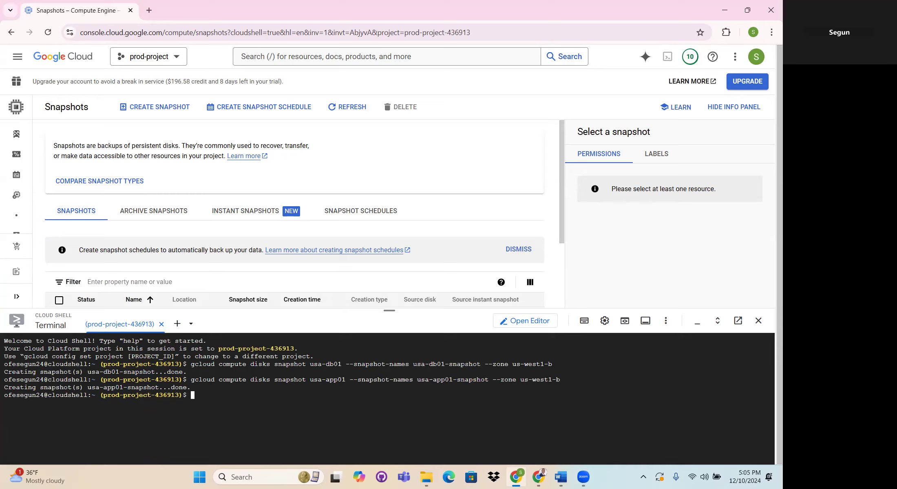
- Run "gcloud compute disks create aus-db01 --source-snapshot usa-db01-snapshot --zone australia-southeast1-a" to create the Australian database disk
{"action": "key", "text": "alt+Tab"}
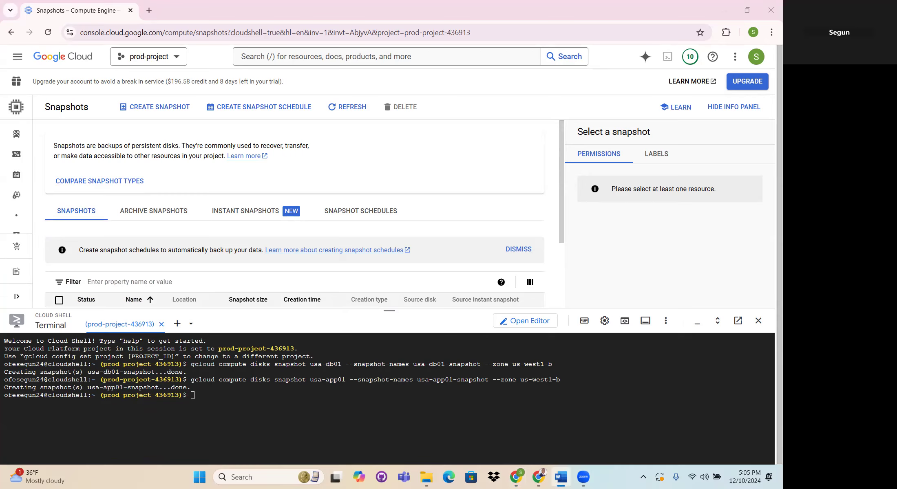
{"action": "left_click", "coordinate": [229, 384]}
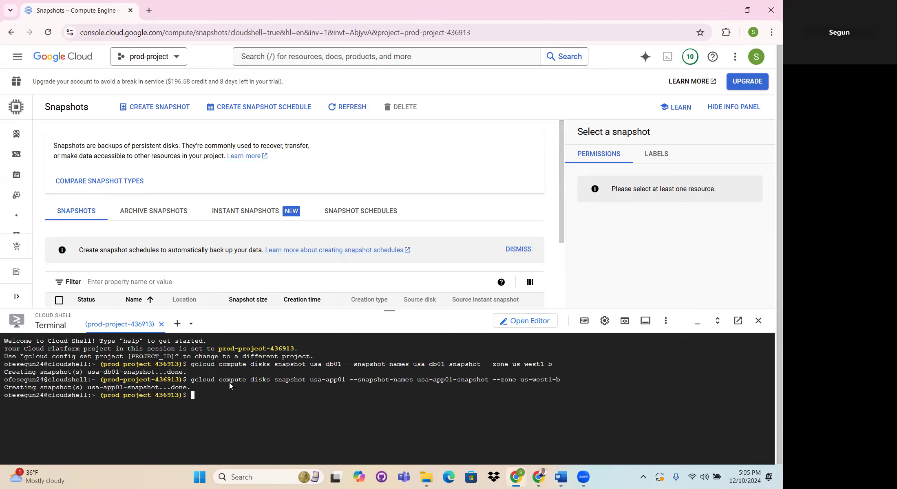
{"action": "right_click", "coordinate": [229, 385]}
{"action": "left_click", "coordinate": [237, 283]}
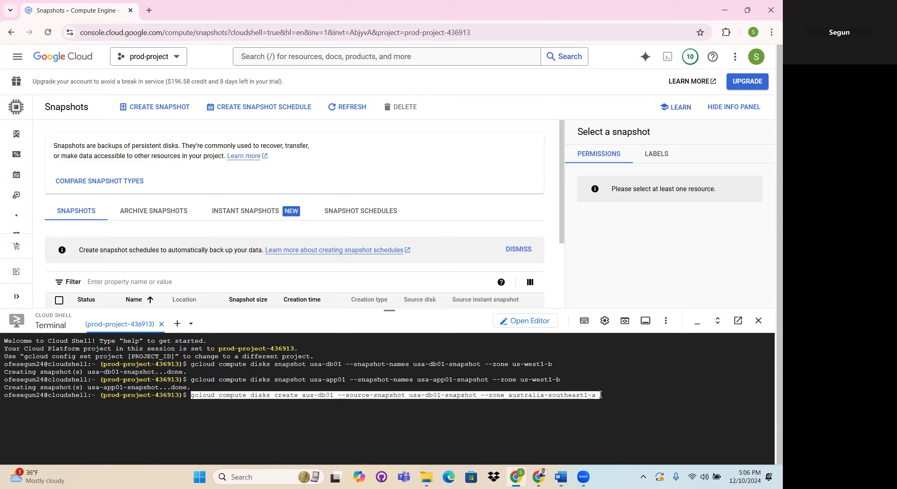
{"action": "key", "text": "Return"}
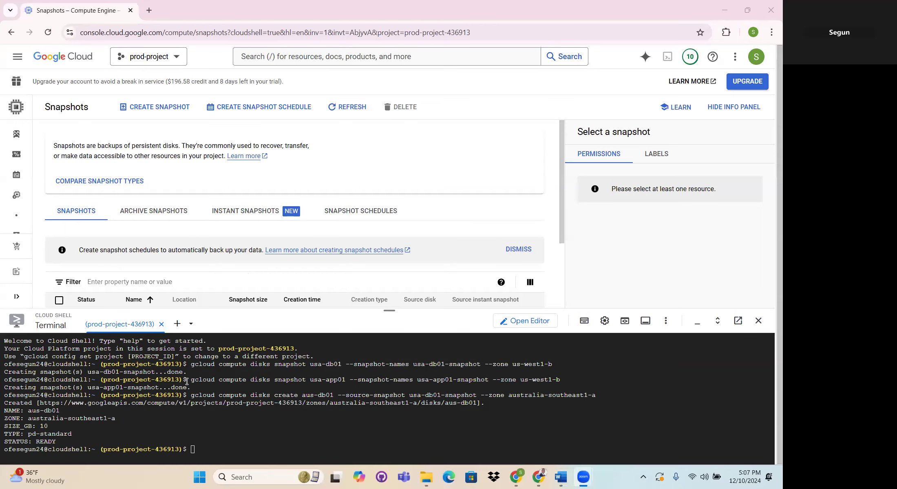
- Run "gcloud compute disks create aus-app01 --source-snapshot usa-app01-snapshot --zone australia-southeast1-a" in Cloud Shell and check both new disks' names and the zone
{"action": "left_click", "coordinate": [224, 447]}
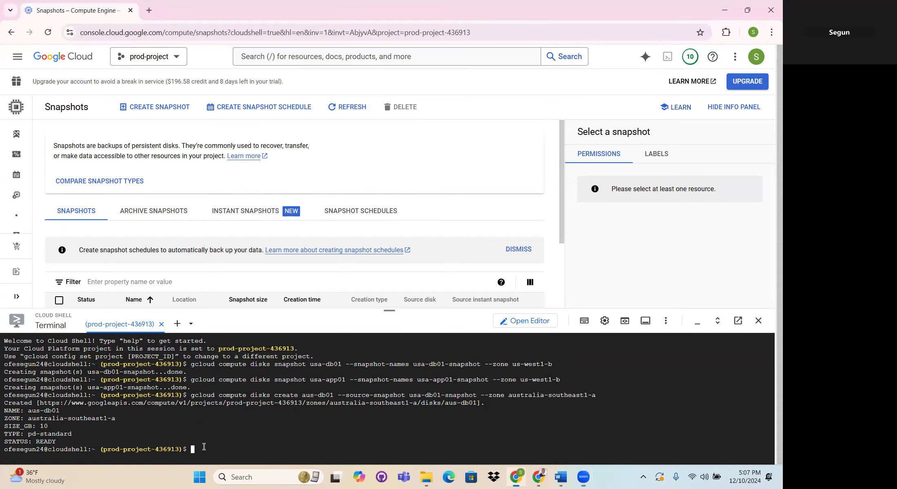
{"action": "right_click", "coordinate": [198, 448]}
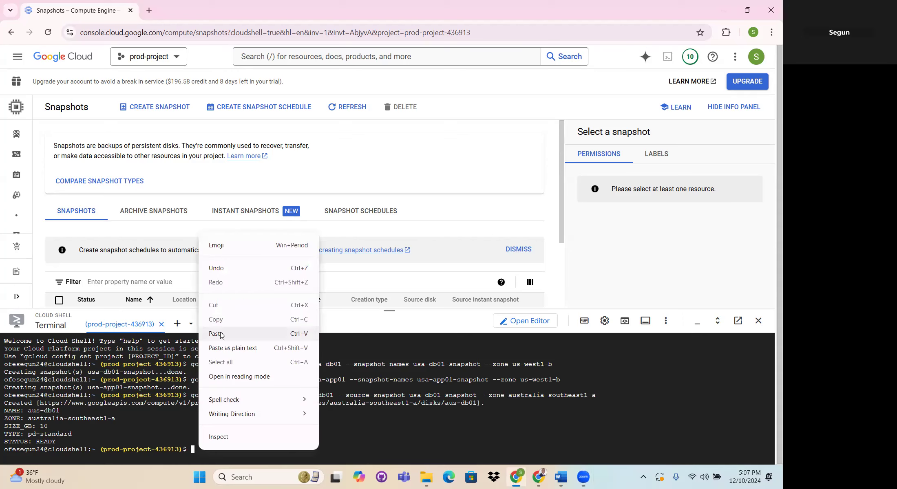
{"action": "left_click", "coordinate": [220, 334]}
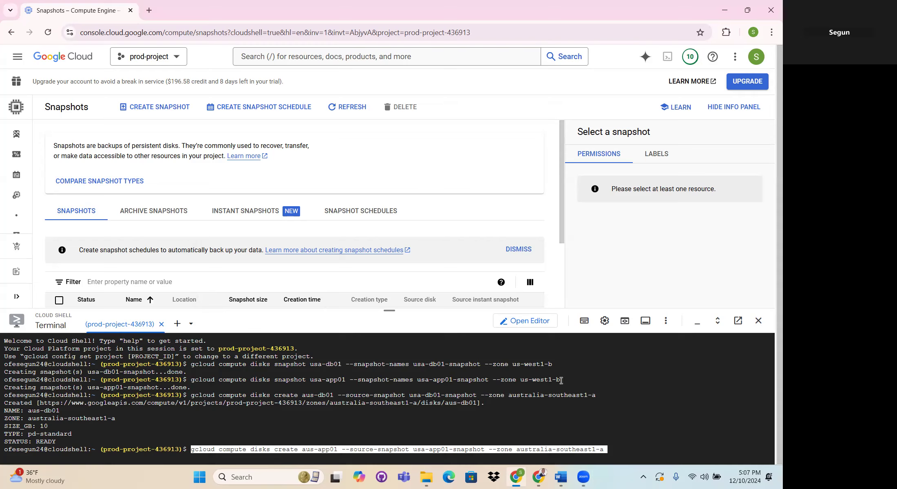
{"action": "left_click_drag", "start_coordinate": [562, 379], "coordinate": [188, 382]}
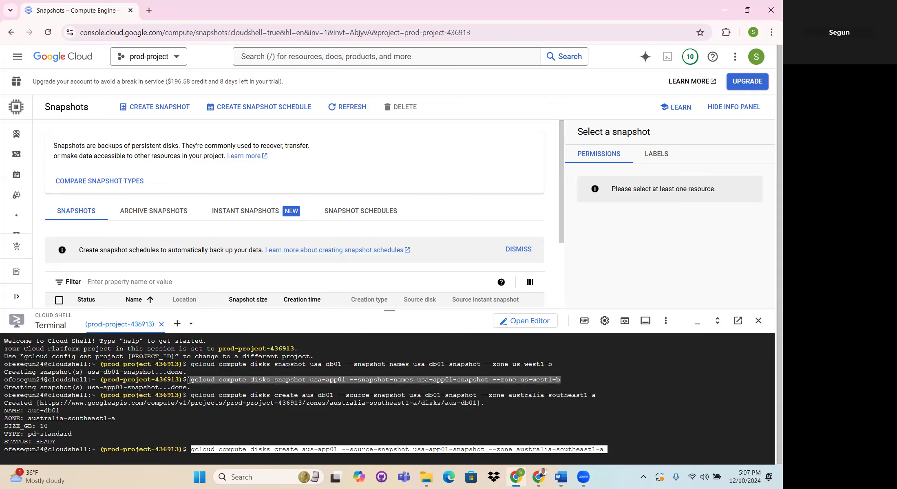
{"action": "left_click", "coordinate": [609, 444]}
{"action": "key", "text": "Return"}
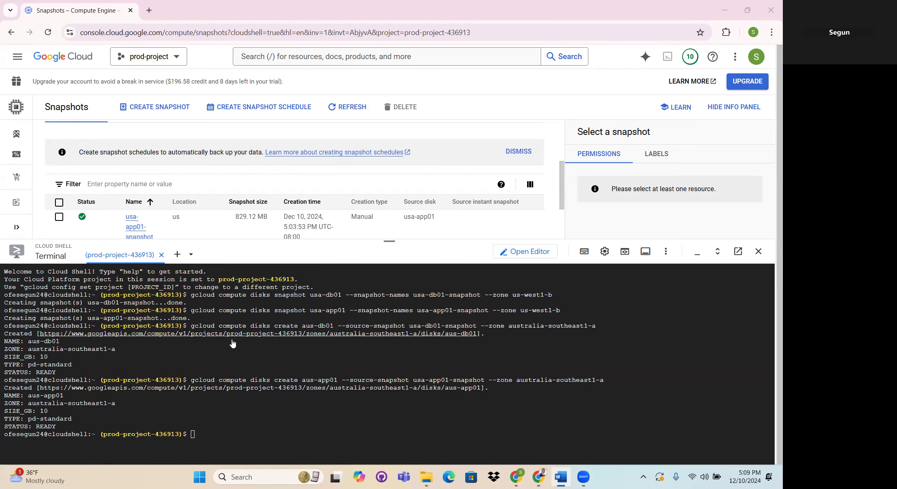
{"action": "left_click_drag", "start_coordinate": [61, 341], "coordinate": [28, 341]}
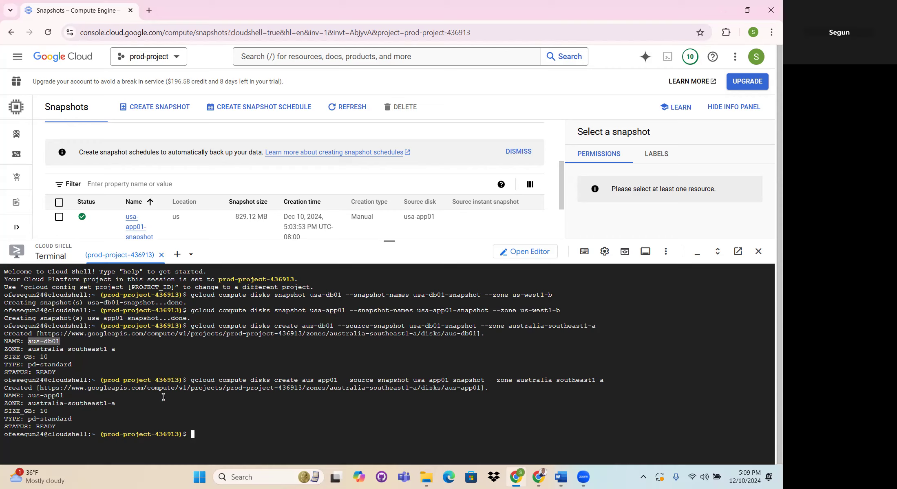
{"action": "left_click_drag", "start_coordinate": [67, 395], "coordinate": [27, 396]}
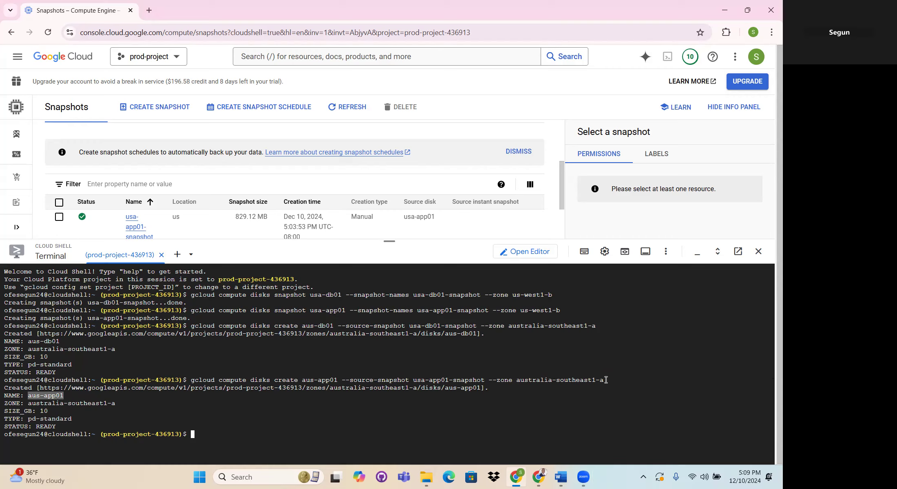
{"action": "left_click_drag", "start_coordinate": [606, 380], "coordinate": [518, 380]}
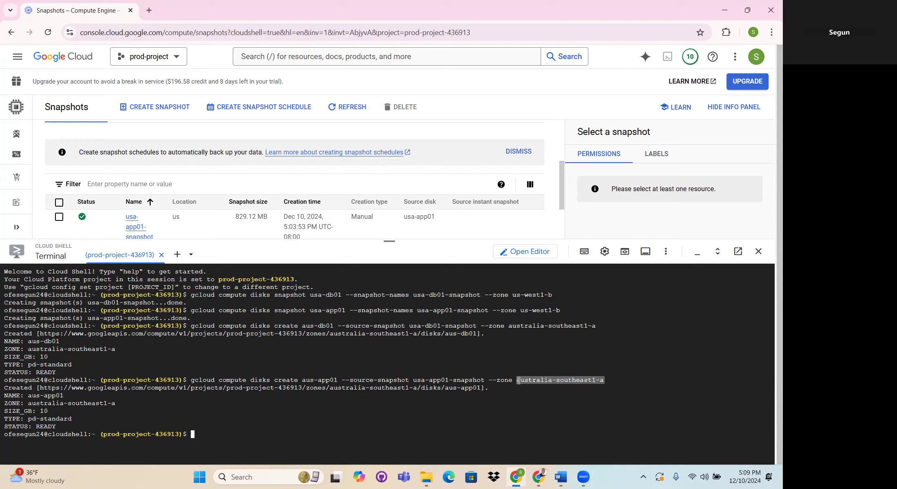
{"action": "left_click", "coordinate": [607, 381]}
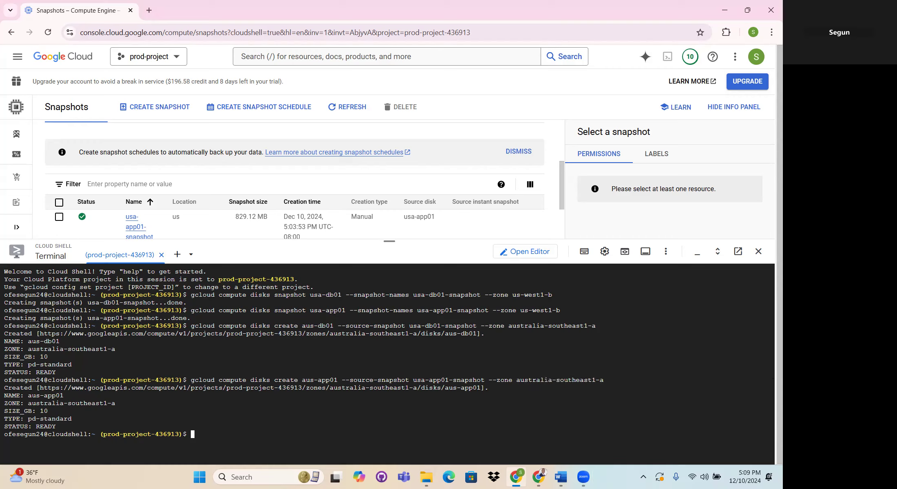
- Run "gcloud compute instances create aus-app01 --machine-type e2-micro --zone australia-southeast1-a --disk name=aus-app01,boot=yes,mode=rw" and check the new application server's status
{"action": "key", "text": "alt+Tab"}
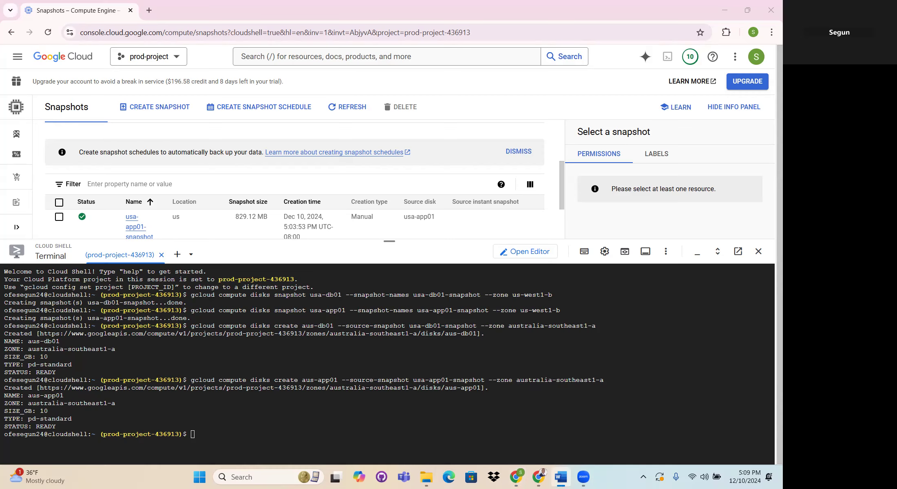
{"action": "left_click", "coordinate": [198, 434]}
{"action": "right_click", "coordinate": [223, 384]}
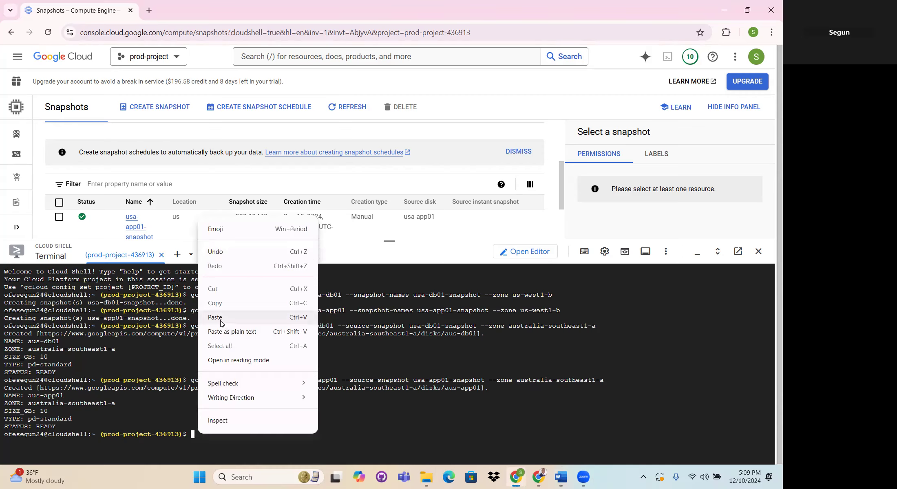
{"action": "left_click", "coordinate": [215, 317]}
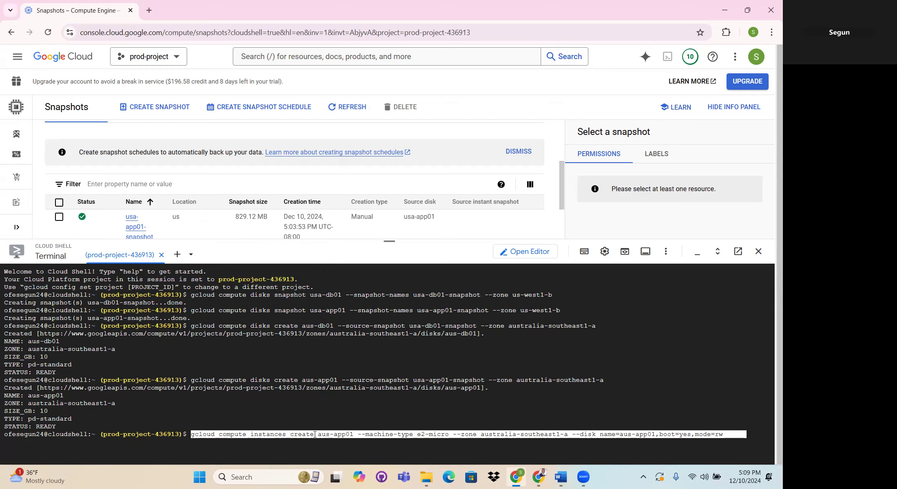
{"action": "left_click_drag", "start_coordinate": [318, 435], "coordinate": [353, 432]}
{"action": "left_click_drag", "start_coordinate": [580, 435], "coordinate": [711, 434]}
{"action": "left_click_drag", "start_coordinate": [724, 434], "coordinate": [724, 431]}
{"action": "left_click", "coordinate": [730, 436]}
{"action": "key", "text": "Return"}
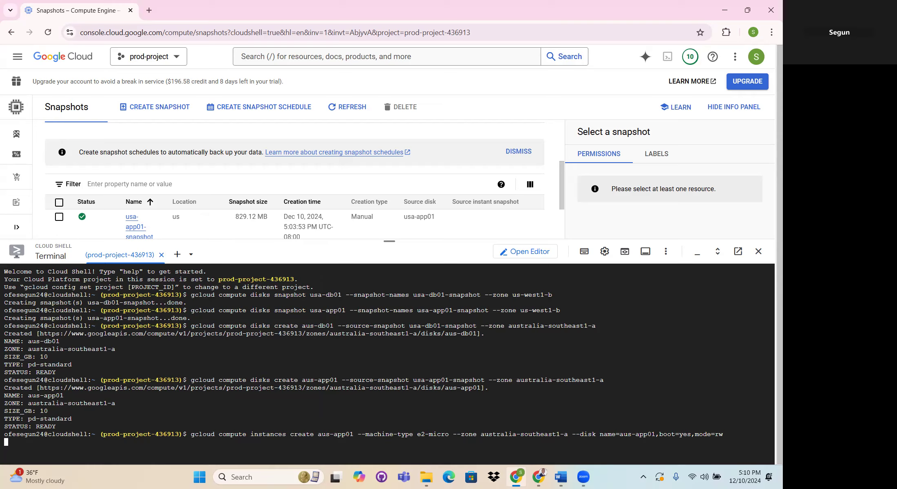
{"action": "key", "text": "alt+Tab"}
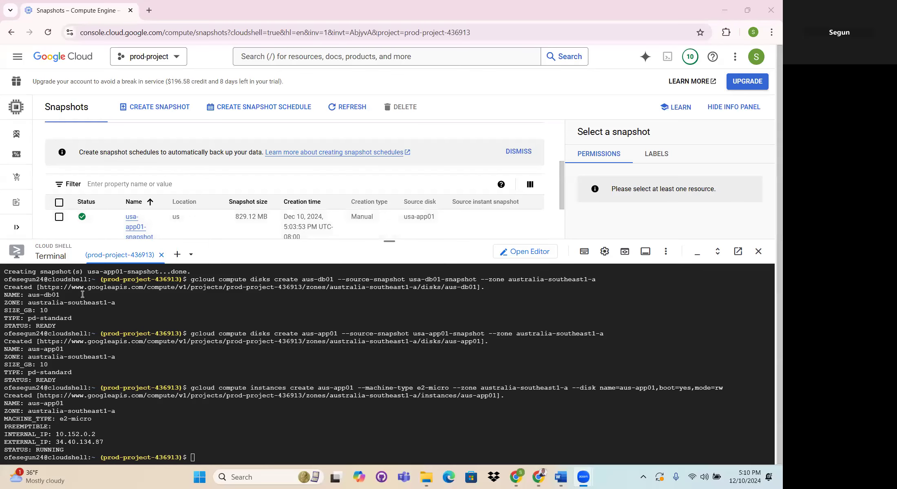
{"action": "left_click_drag", "start_coordinate": [63, 294], "coordinate": [28, 295]}
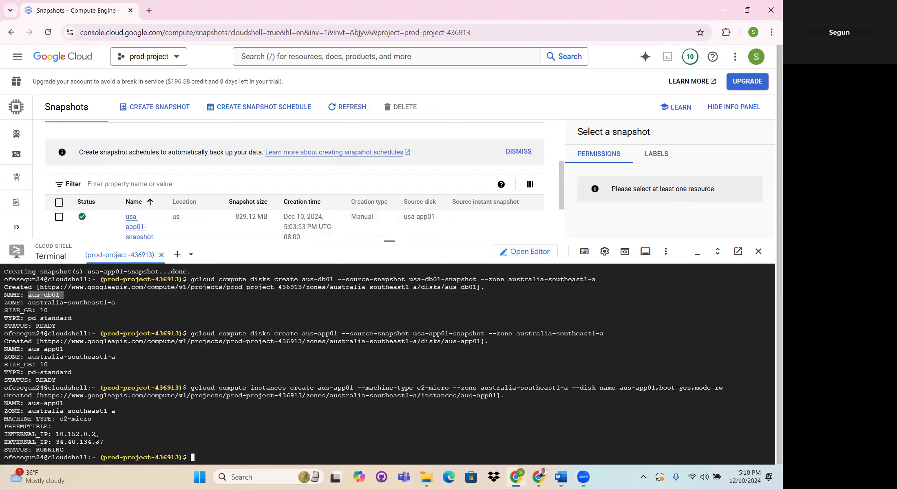
{"action": "left_click_drag", "start_coordinate": [52, 434], "coordinate": [33, 447]}
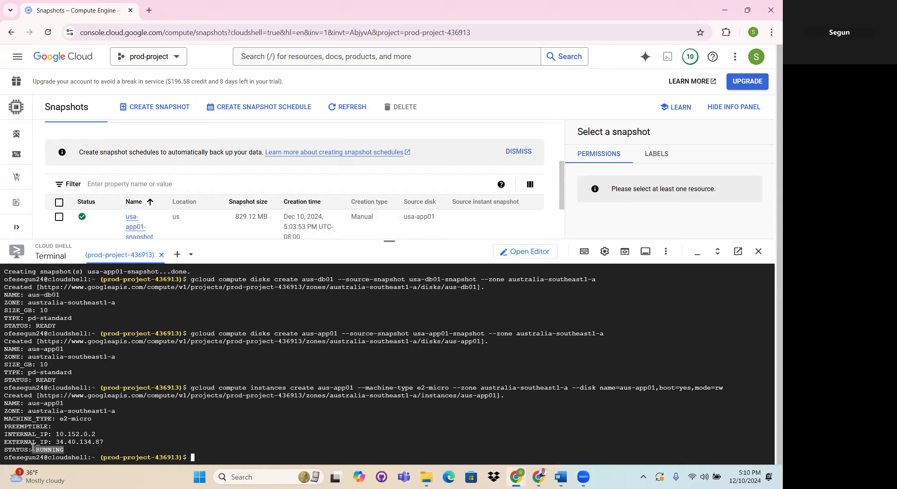
{"action": "left_click", "coordinate": [197, 456]}
{"action": "right_click", "coordinate": [197, 456]}
{"action": "left_click", "coordinate": [219, 339]}
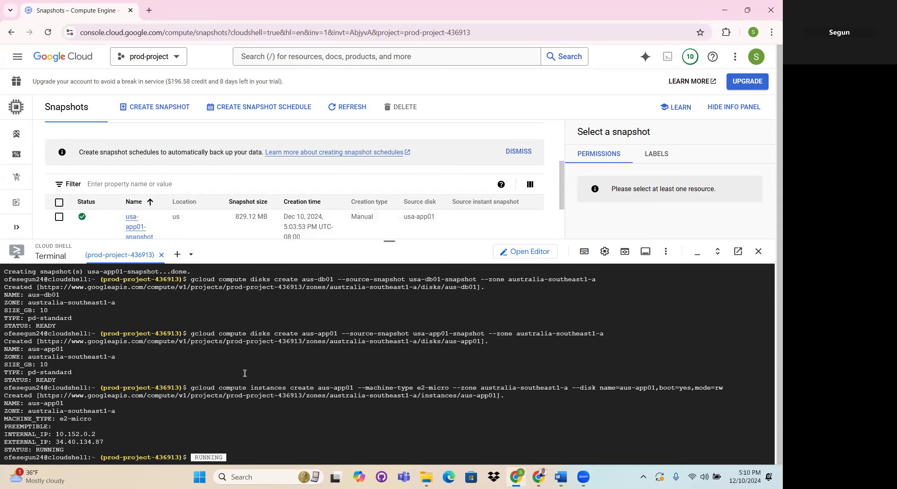
{"action": "key", "text": "BackSpace"}
{"action": "key", "text": "BackSpace"}
{"action": "key", "text": "BackSpace"}
{"action": "key", "text": "BackSpace"}
{"action": "key", "text": "BackSpace"}
{"action": "key", "text": "BackSpace"}
{"action": "key", "text": "BackSpace"}
- Run "gcloud compute instances create aus-db01 --machine-type e2-micro --zone australia-southeast1-a --disk name=aus-db01,boot=yes,mode=rw" to create the database server, checking its instance and disk names
{"action": "key", "text": "alt+Tab"}
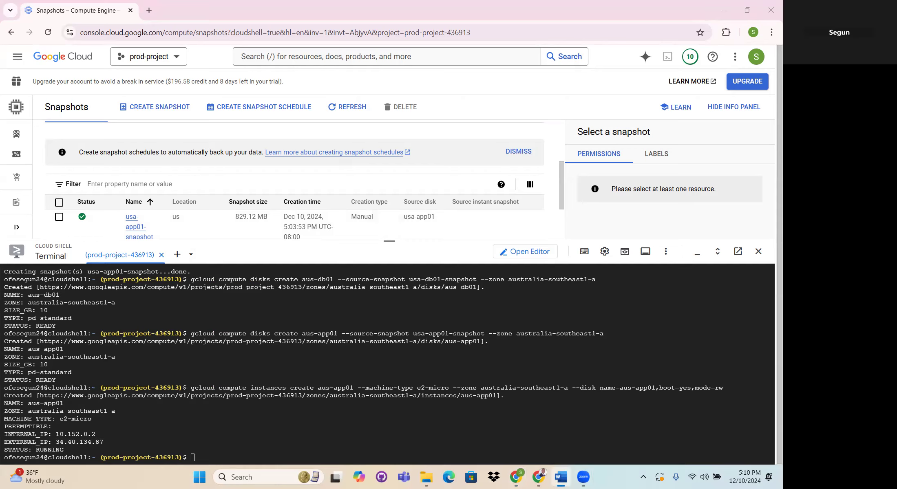
{"action": "left_click", "coordinate": [202, 456]}
{"action": "right_click", "coordinate": [197, 459]}
{"action": "left_click", "coordinate": [216, 342]}
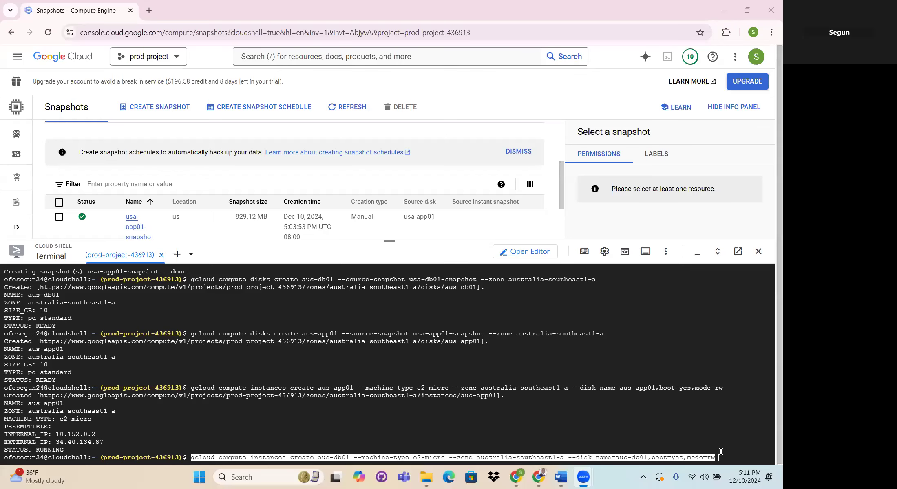
{"action": "left_click", "coordinate": [722, 454]}
{"action": "key", "text": "Return"}
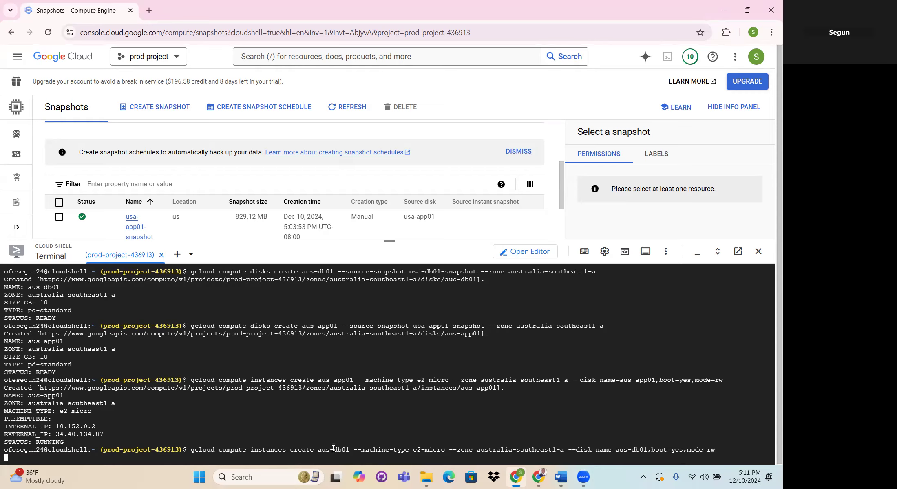
{"action": "left_click_drag", "start_coordinate": [318, 449], "coordinate": [350, 449]}
{"action": "left_click_drag", "start_coordinate": [568, 450], "coordinate": [648, 450]}
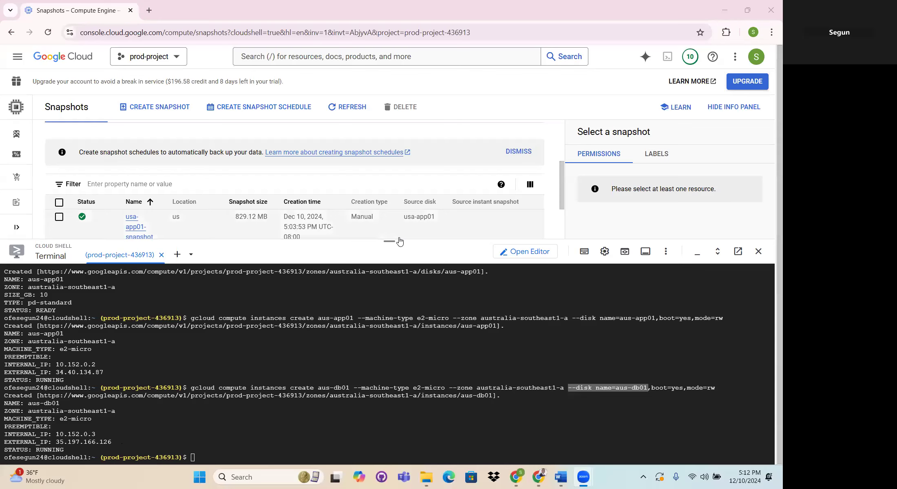
- Shrink the Cloud Shell terminal and open the Compute Engine VM instances list
{"action": "left_click_drag", "start_coordinate": [391, 241], "coordinate": [389, 374]}
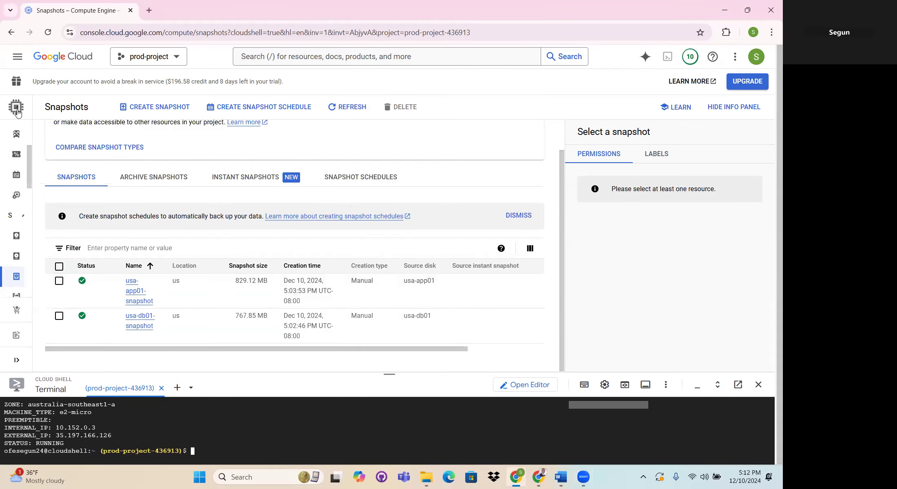
{"action": "mouse_move", "coordinate": [28, 139]}
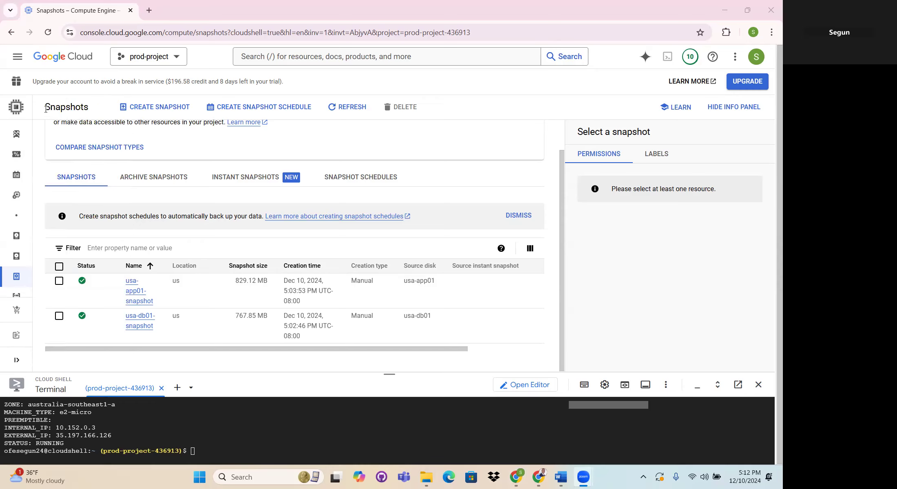
{"action": "left_click", "coordinate": [19, 108]}
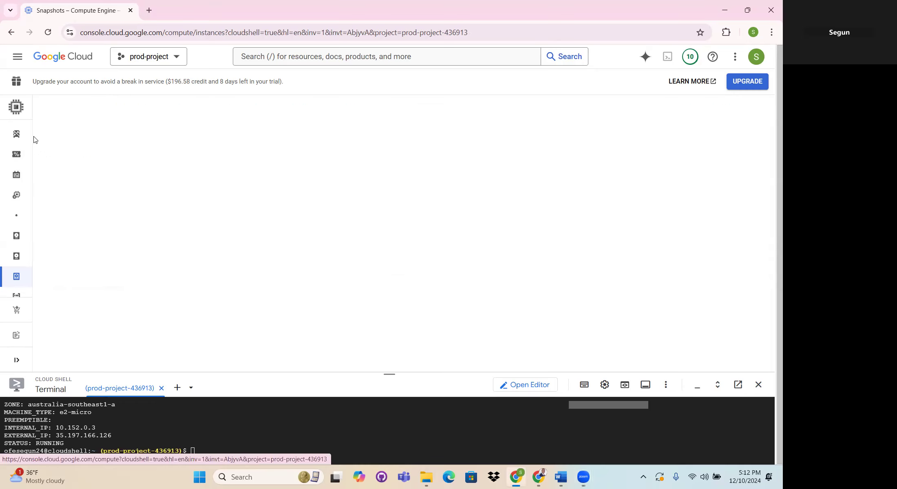
{"action": "scroll", "coordinate": [49, 227], "scroll_direction": "down", "scroll_amount": 4}
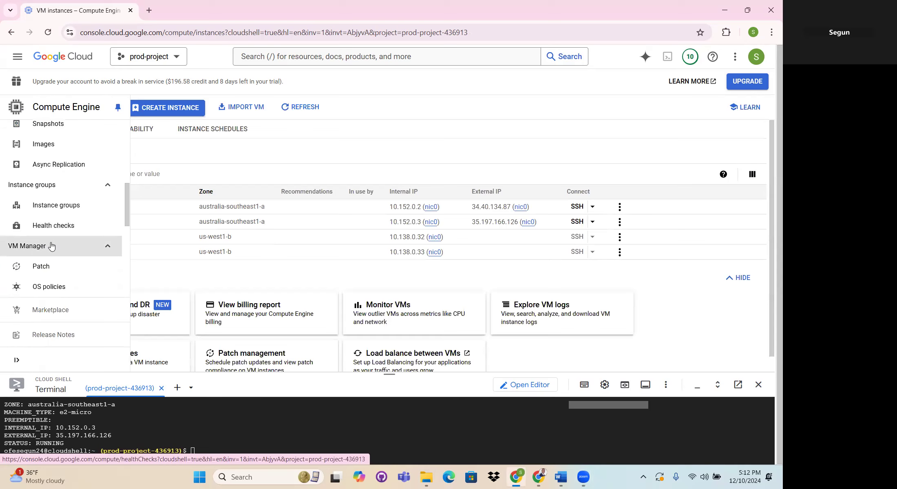
{"action": "scroll", "coordinate": [94, 192], "scroll_direction": "up", "scroll_amount": 5}
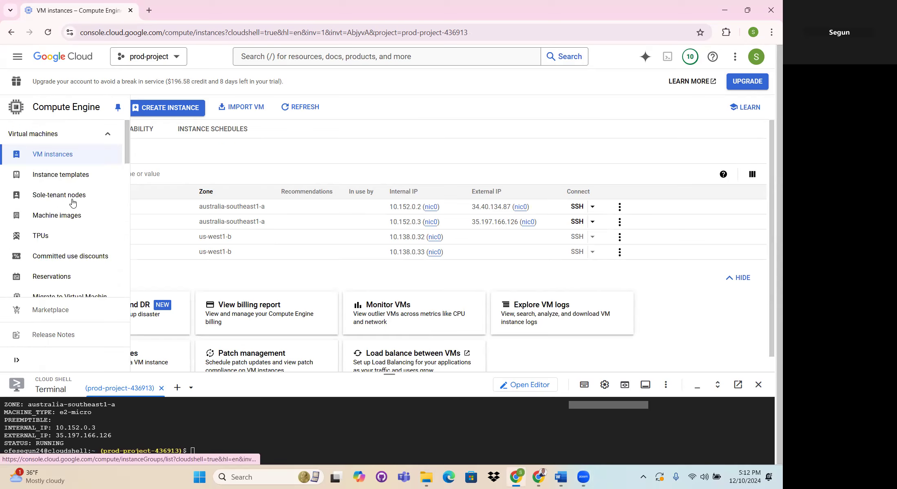
{"action": "left_click", "coordinate": [80, 152]}
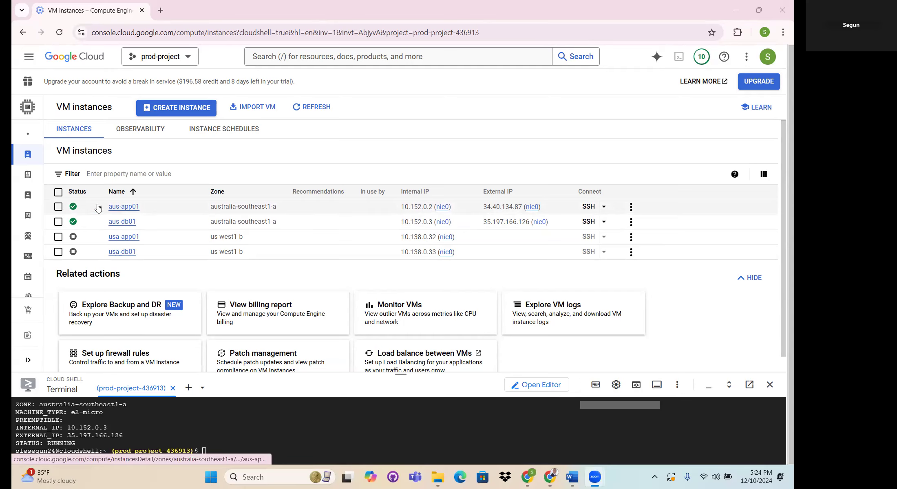
- Open an SSH-in-browser session to the aus-app01 instance and authorize it to connect to VMs
{"action": "left_click", "coordinate": [589, 207]}
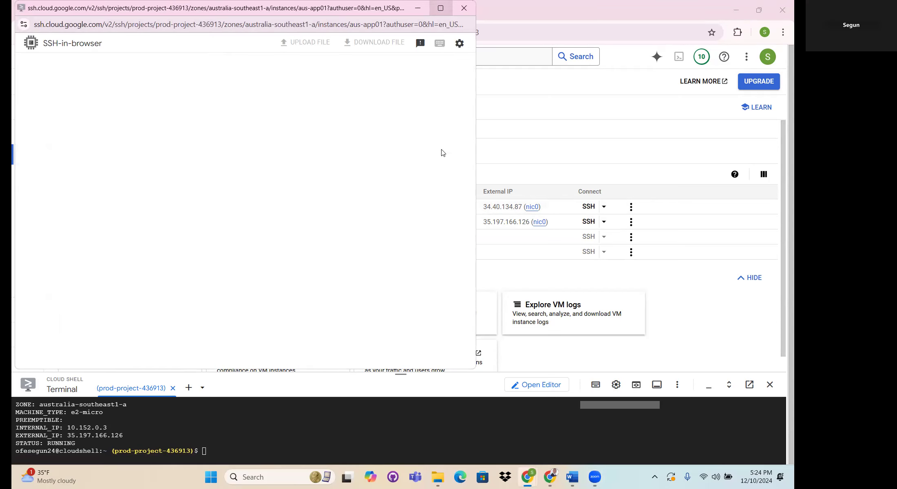
{"action": "mouse_move", "coordinate": [442, 13]}
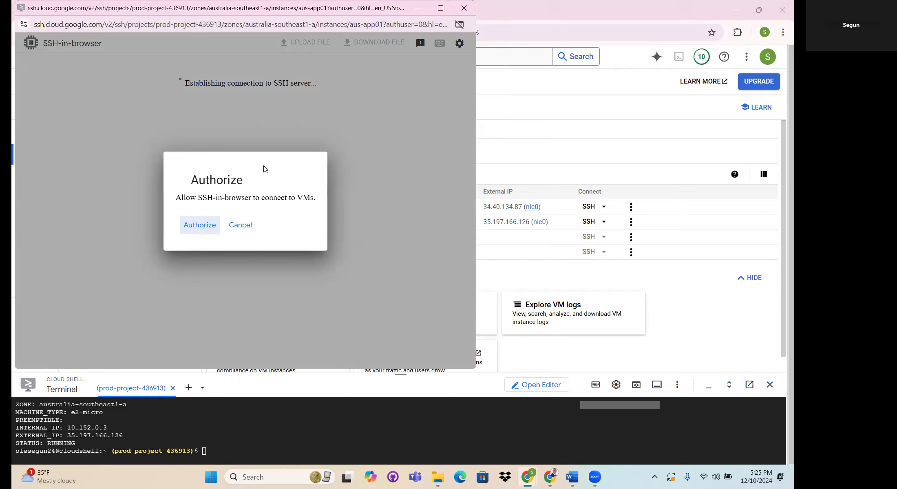
{"action": "left_click_drag", "start_coordinate": [229, 8], "coordinate": [319, 278]}
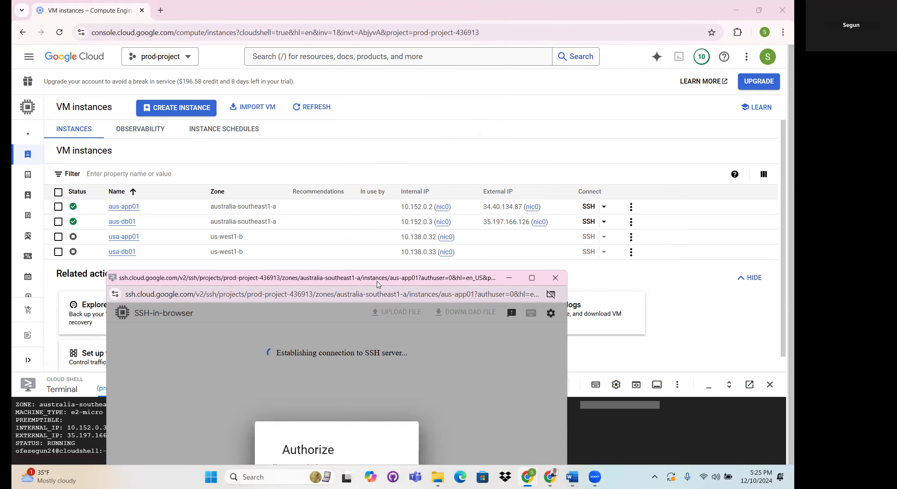
{"action": "left_click_drag", "start_coordinate": [377, 280], "coordinate": [353, 92]}
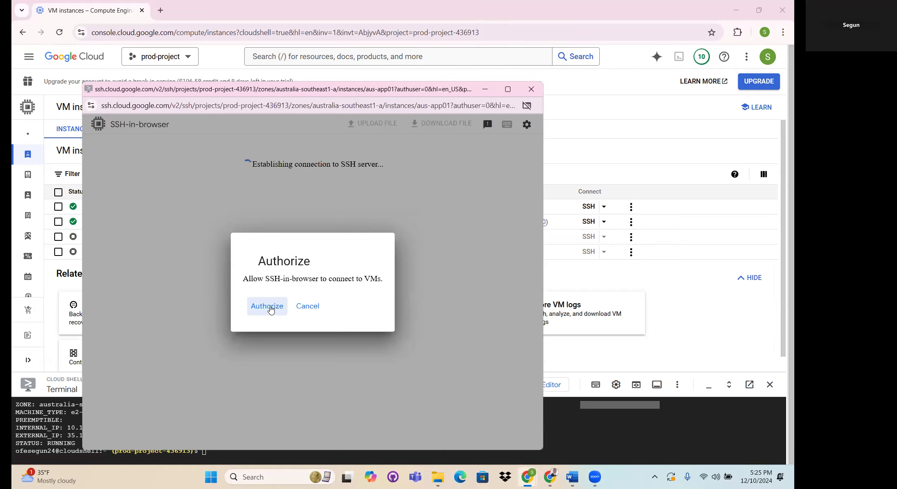
{"action": "left_click", "coordinate": [271, 306]}
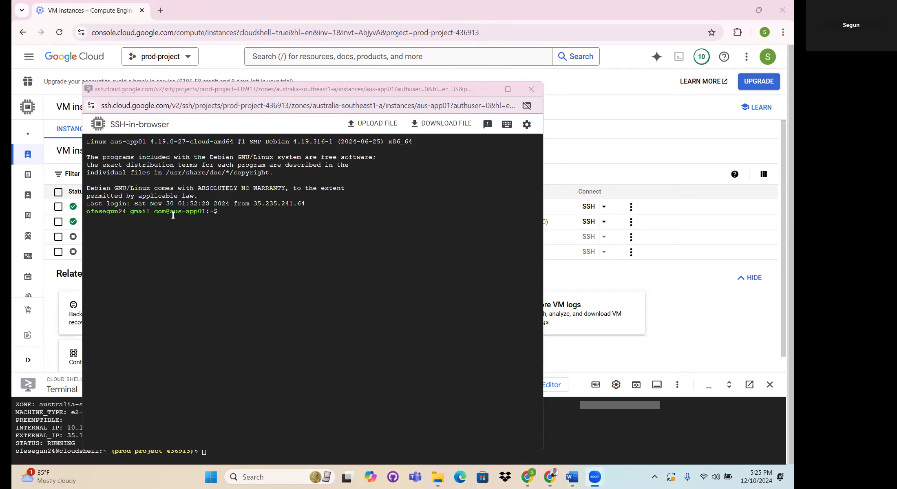
- Check the host name in the aus-app01 SSH prompt and list the home directory with "ls -ltr"
{"action": "double_click", "coordinate": [174, 212]}
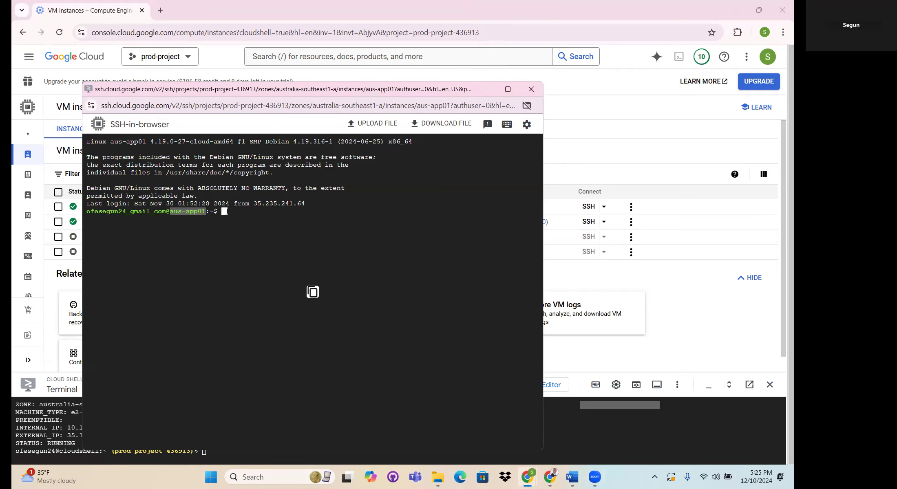
{"action": "left_click", "coordinate": [199, 210]}
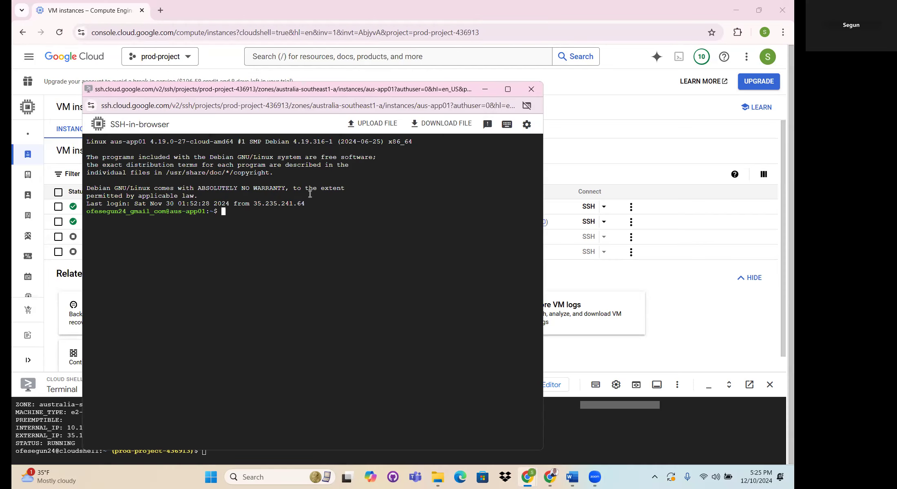
{"action": "type", "text": "ls -ltr"}
{"action": "key", "text": "Return"}
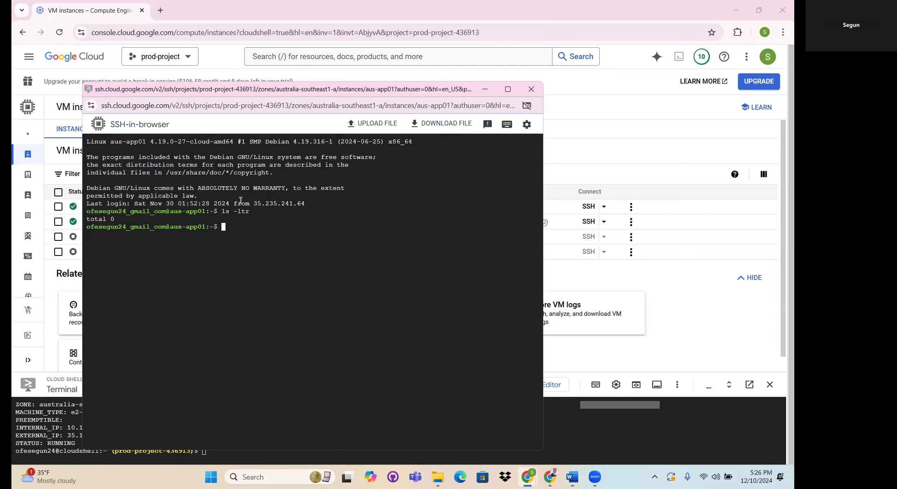
- List the home directory of aus-app01 with "ls" in its SSH session and minimize the session window
{"action": "type", "text": "ls"}
{"action": "key", "text": "Return"}
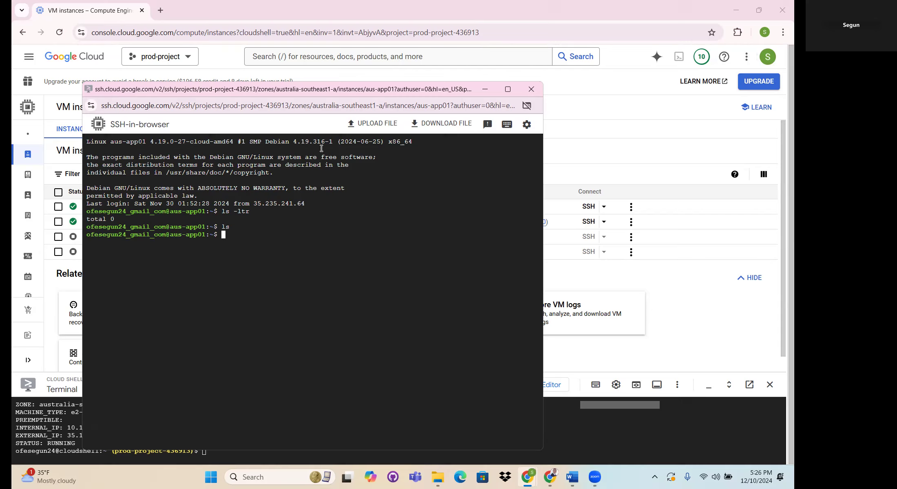
{"action": "mouse_move", "coordinate": [550, 475]}
{"action": "left_click", "coordinate": [484, 89]}
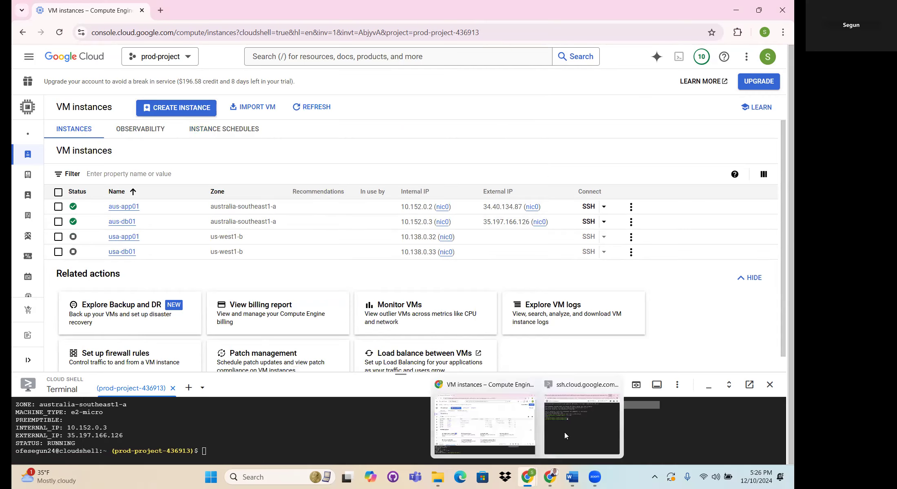
- Restore the aus-app01 SSH window and move it clear of the VM instances table
{"action": "left_click", "coordinate": [566, 428]}
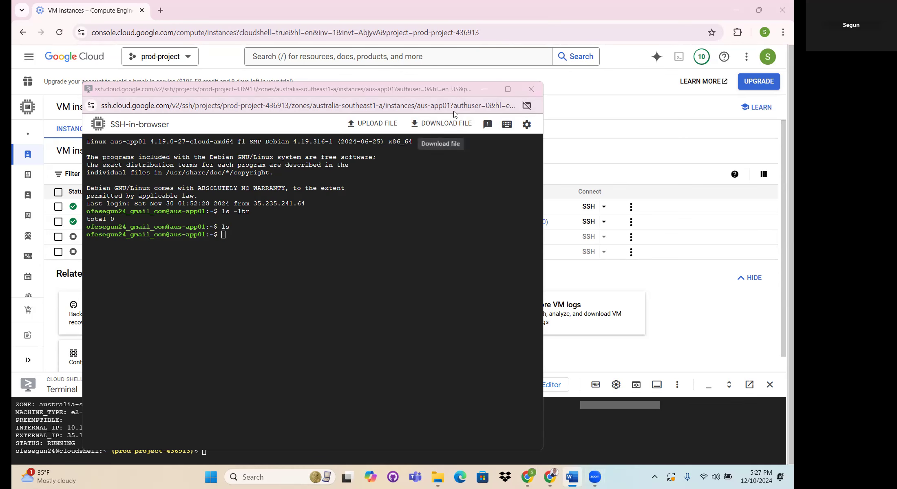
{"action": "left_click_drag", "start_coordinate": [420, 89], "coordinate": [511, 290]}
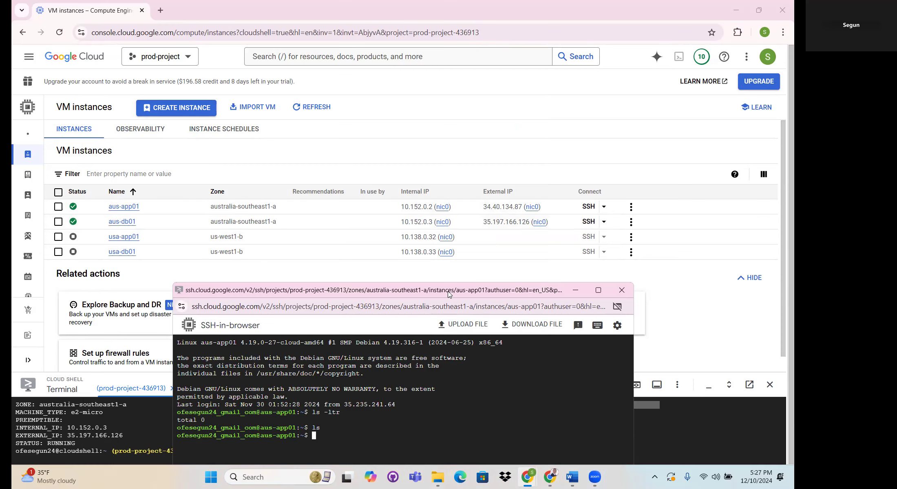
{"action": "left_click_drag", "start_coordinate": [448, 291], "coordinate": [388, 139]}
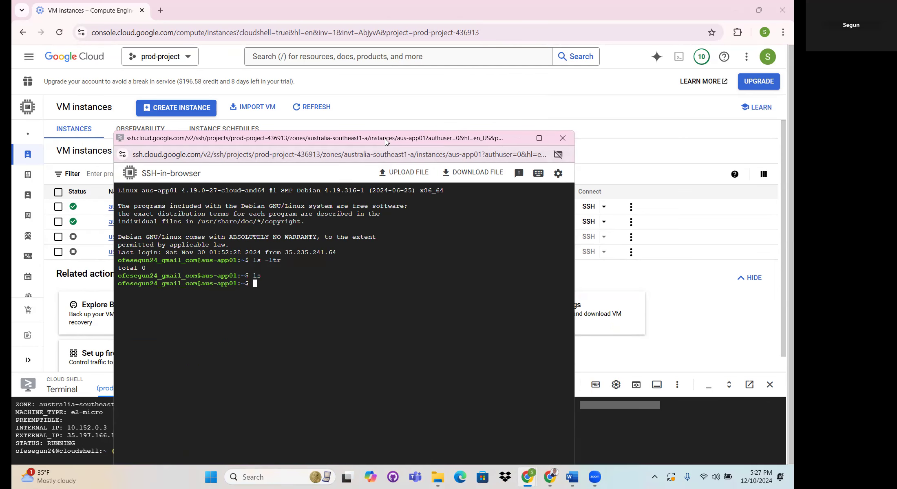
{"action": "left_click_drag", "start_coordinate": [386, 140], "coordinate": [441, 109]}
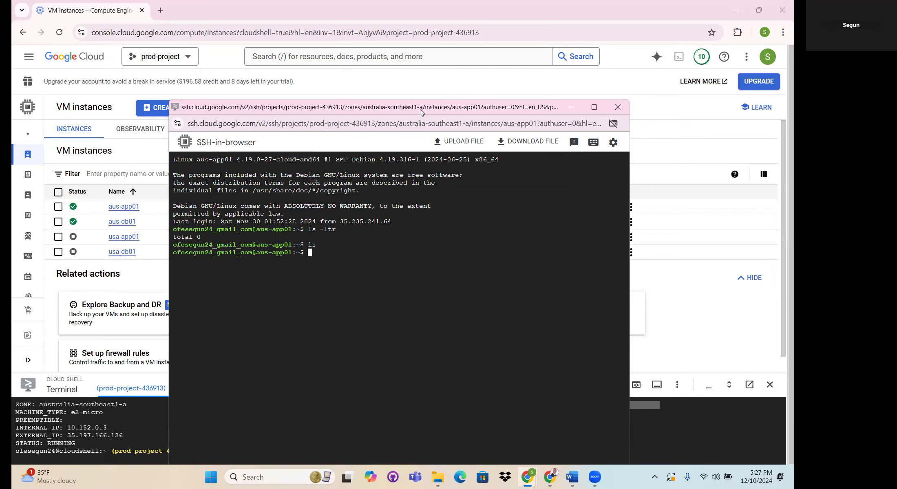
{"action": "left_click_drag", "start_coordinate": [420, 109], "coordinate": [546, 306]}
{"action": "mouse_move", "coordinate": [35, 212]}
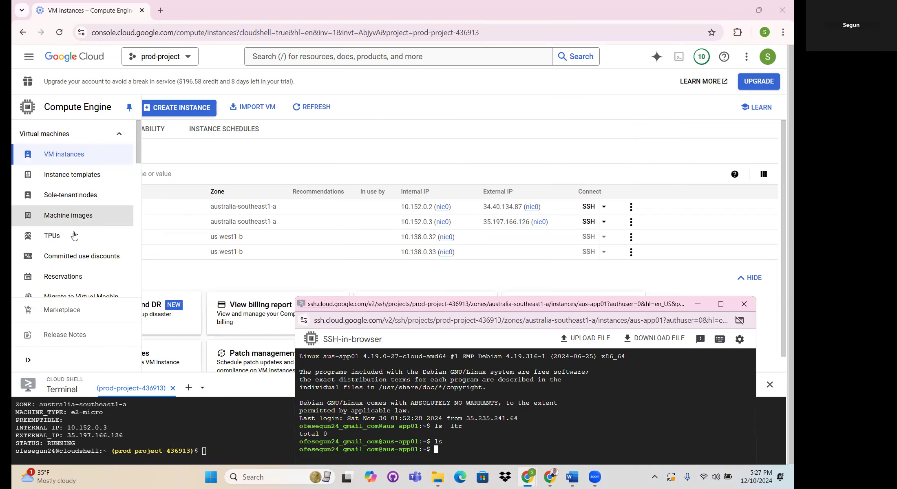
{"action": "scroll", "coordinate": [78, 253], "scroll_direction": "down", "scroll_amount": 2}
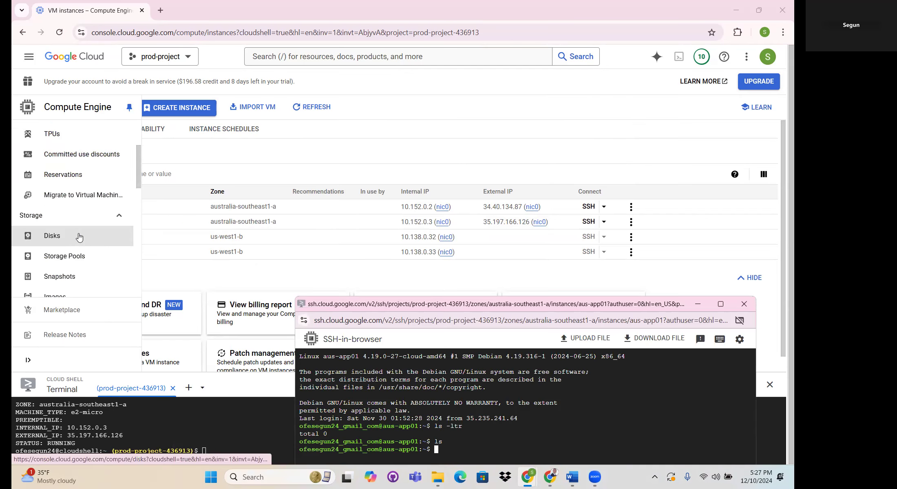
{"action": "scroll", "coordinate": [80, 236], "scroll_direction": "down", "scroll_amount": 2}
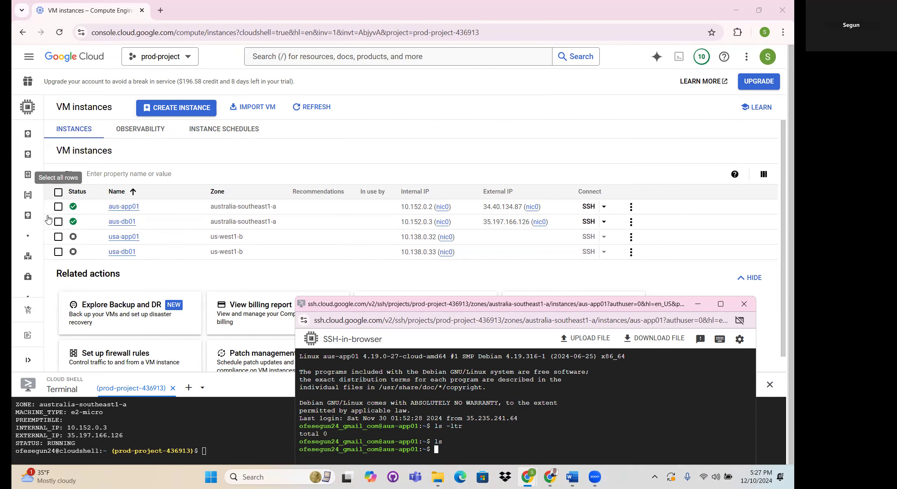
- Search the console for "fire", open the VPC Network Firewall page and examine the ports allowed by the VPC firewall rules
{"action": "left_click", "coordinate": [293, 71]}
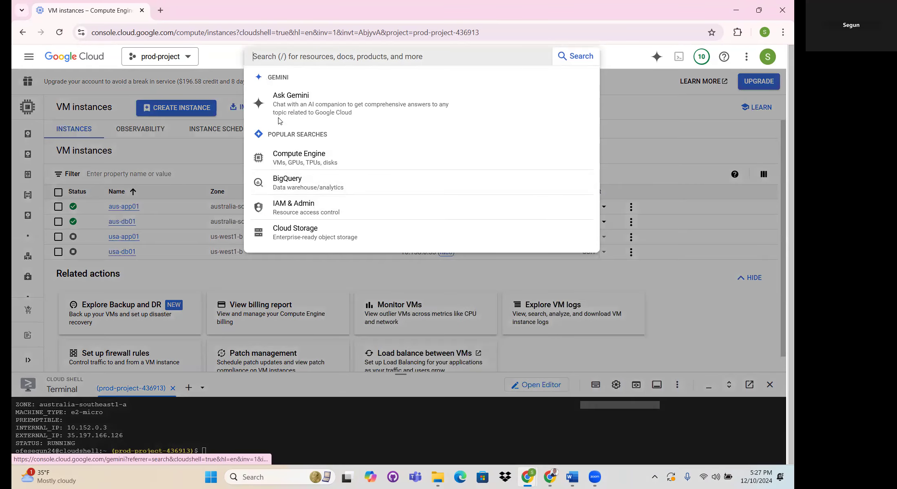
{"action": "type", "text": "fire"}
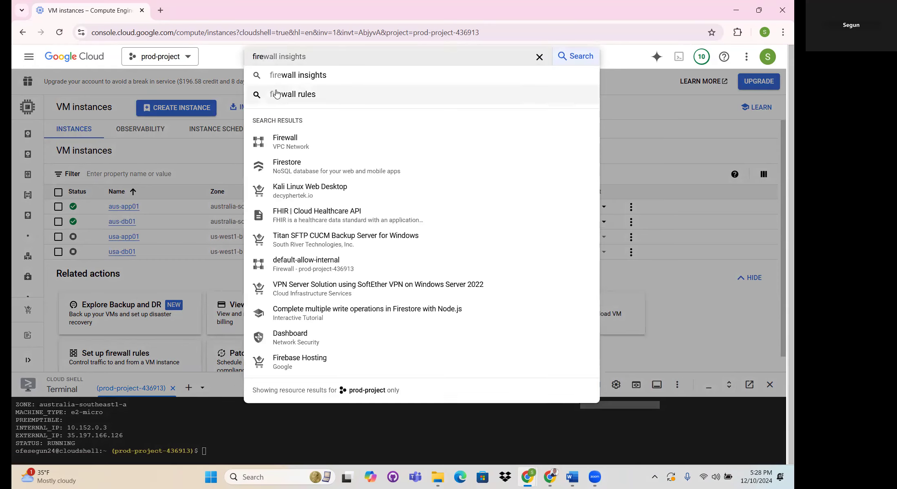
{"action": "left_click", "coordinate": [292, 140]}
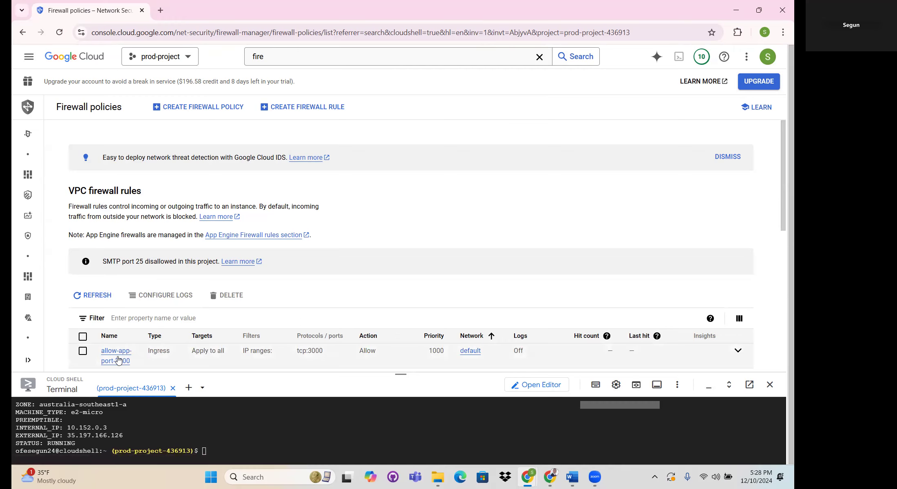
{"action": "scroll", "coordinate": [132, 361], "scroll_direction": "down", "scroll_amount": 3}
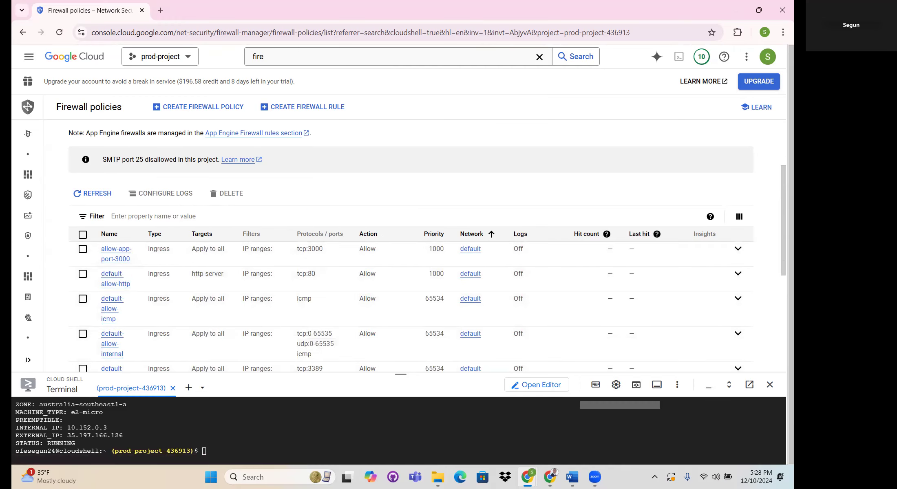
- Bring the aus-app01 SSH window back in front of the firewall rules page
{"action": "mouse_move", "coordinate": [549, 477]}
{"action": "left_click", "coordinate": [586, 429]}
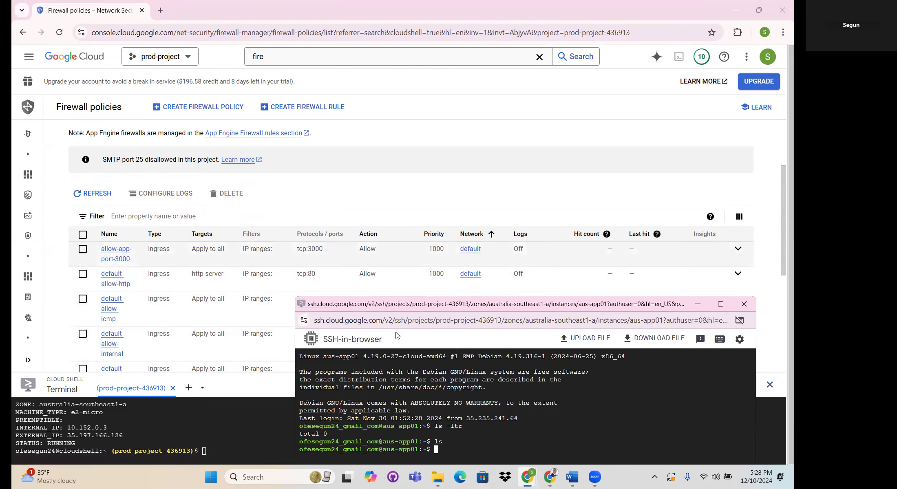
{"action": "left_click_drag", "start_coordinate": [542, 306], "coordinate": [396, 113]}
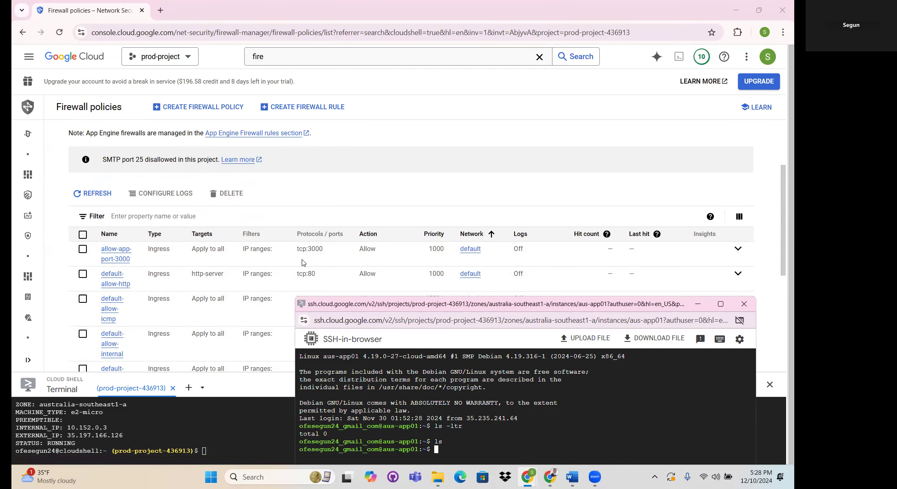